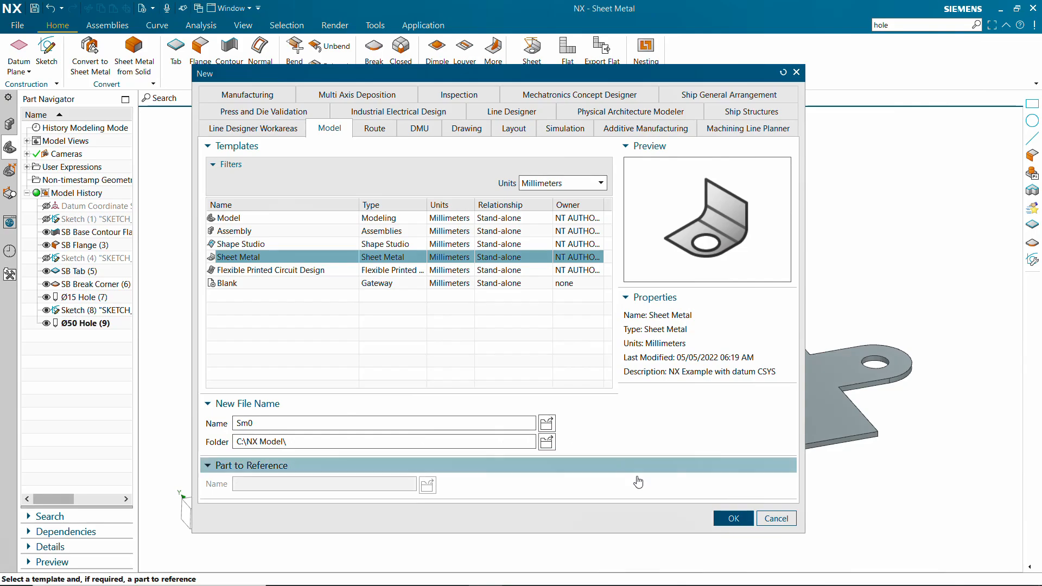
Create the millimetre Sheet Metal part Sm0 and open a sketch on the Front plane
click(726, 517)
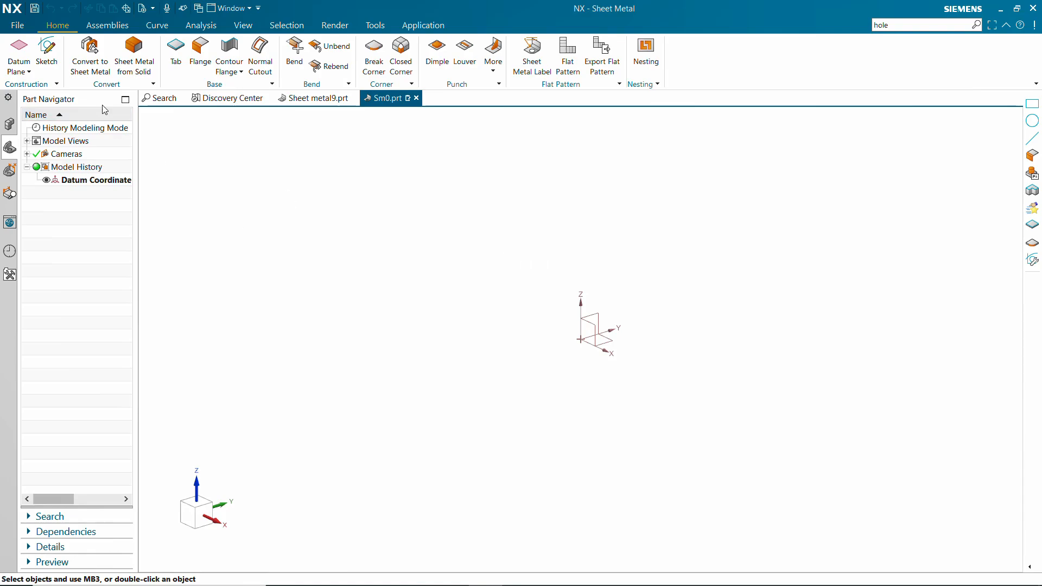
click(46, 51)
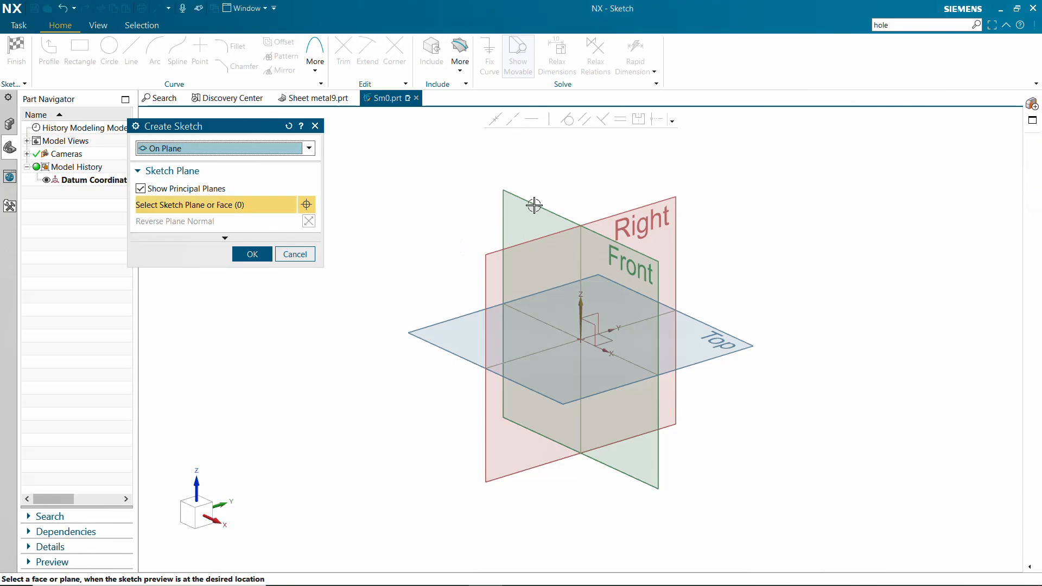
click(531, 201)
click(253, 255)
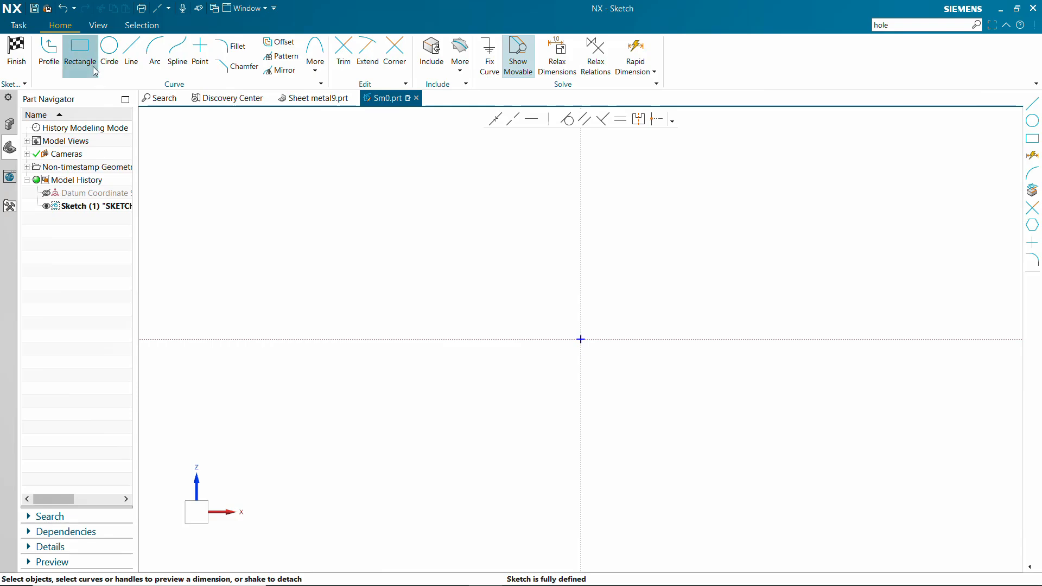
Sketch a 200 mm by 200 mm rectangle from its center, placed on the sketch origin
click(80, 52)
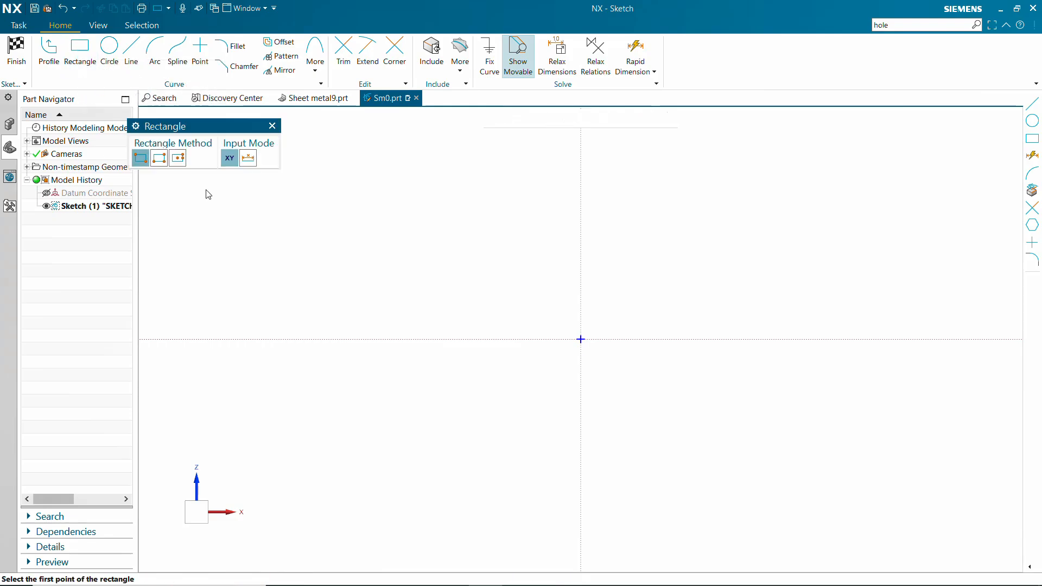
click(178, 159)
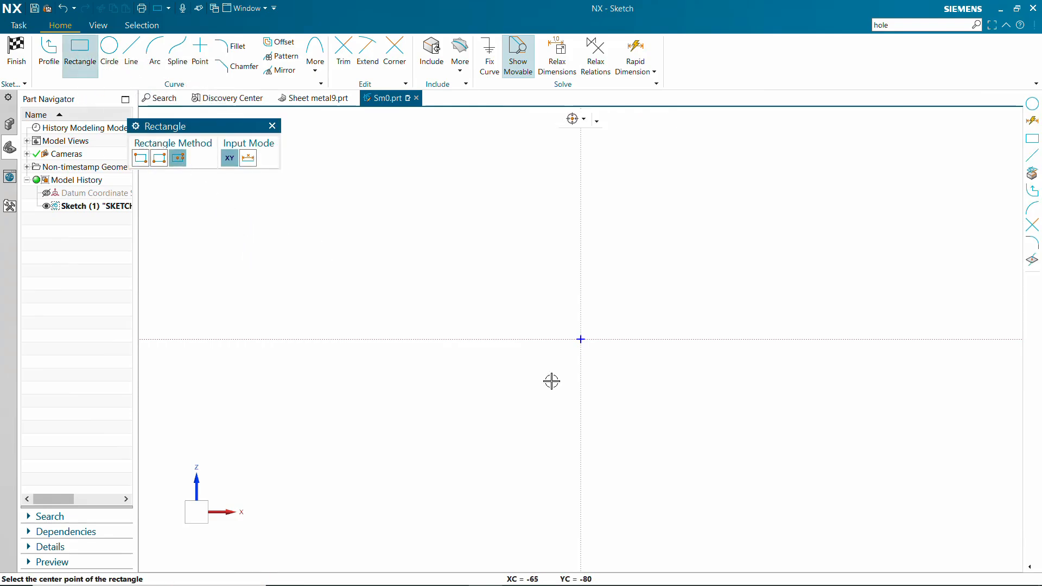
click(580, 341)
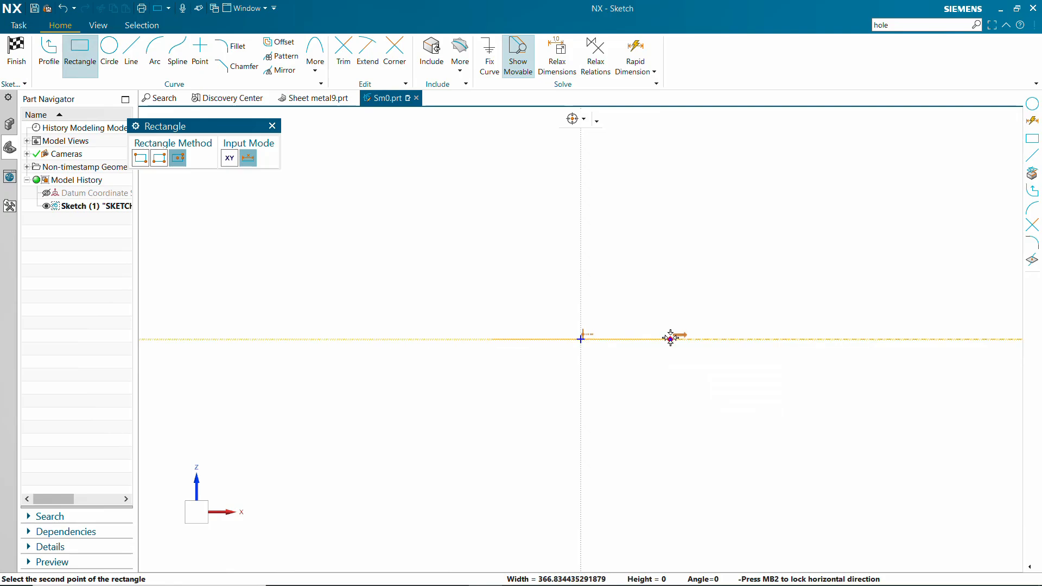
click(671, 337)
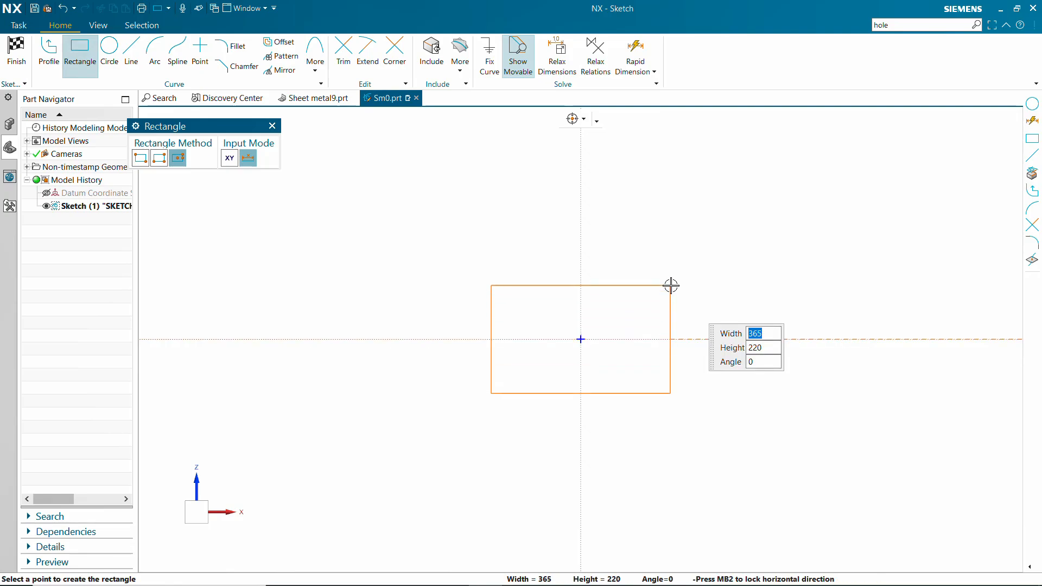
key(Tab)
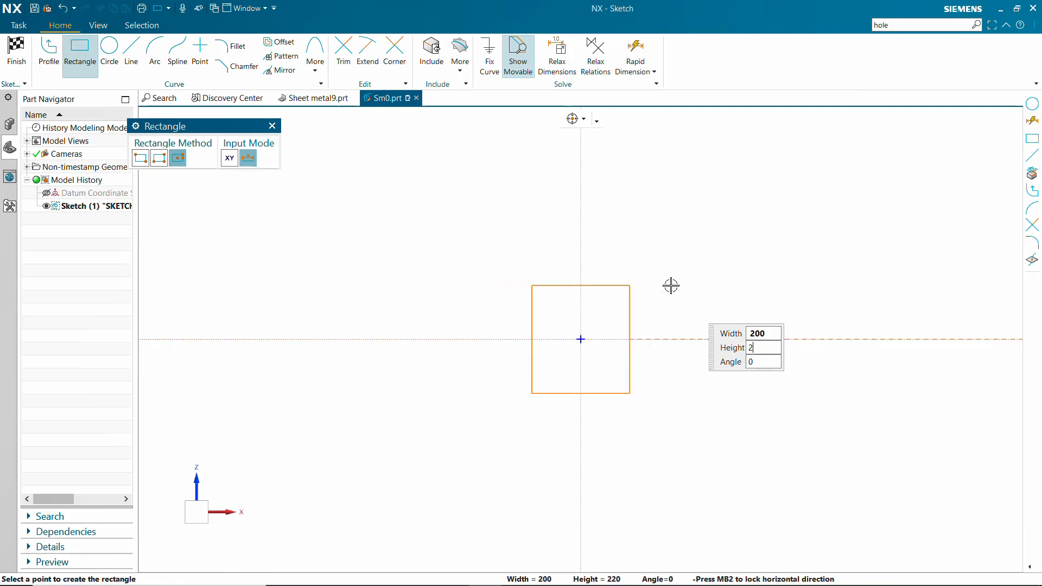
text(200)
key(Return)
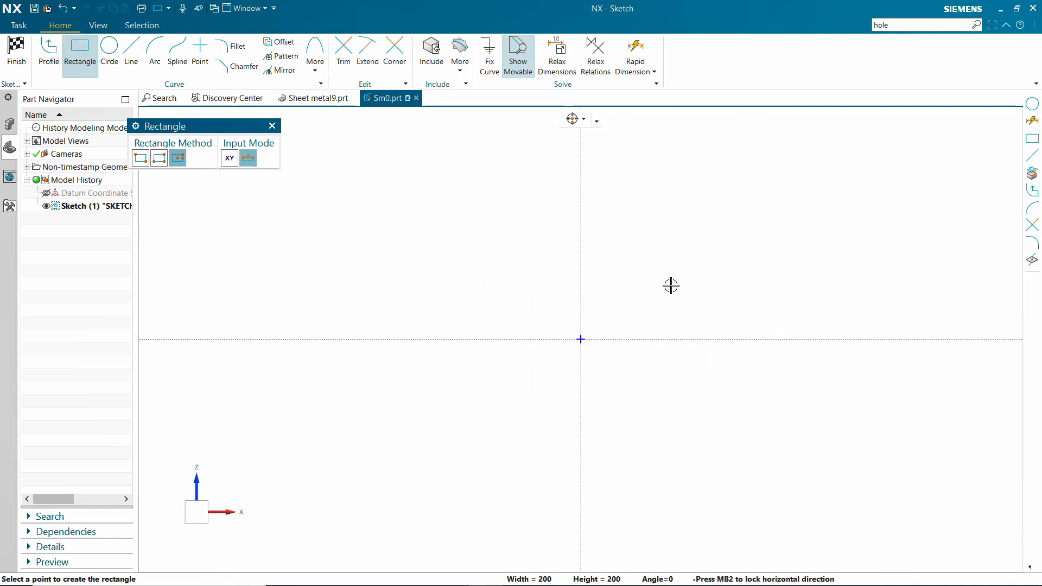
scroll(630, 323, up, 4)
key(Escape)
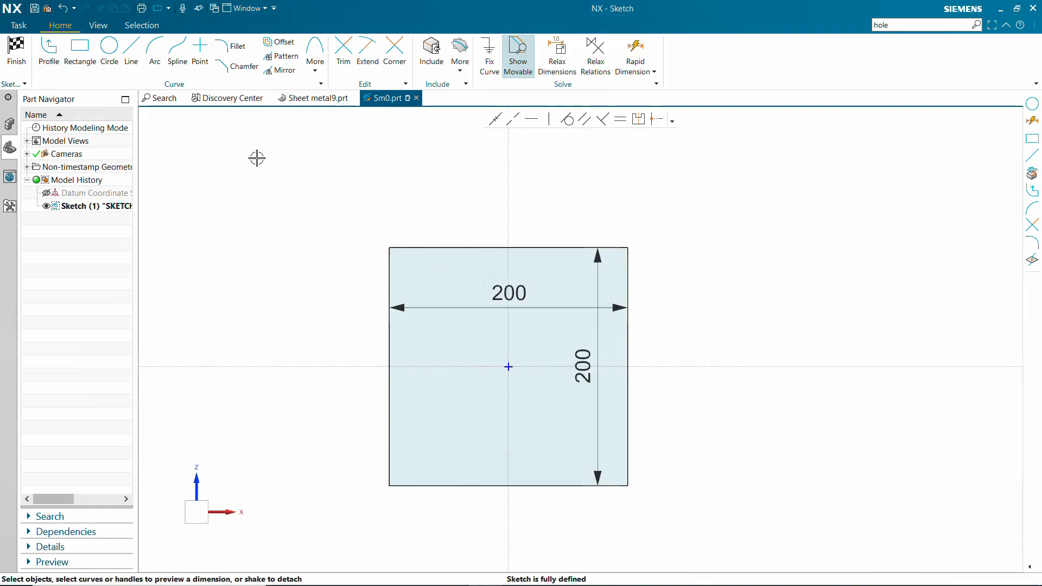
Draw a 35 mm horizontal line outward from the midpoint of each vertical side of the square
click(132, 50)
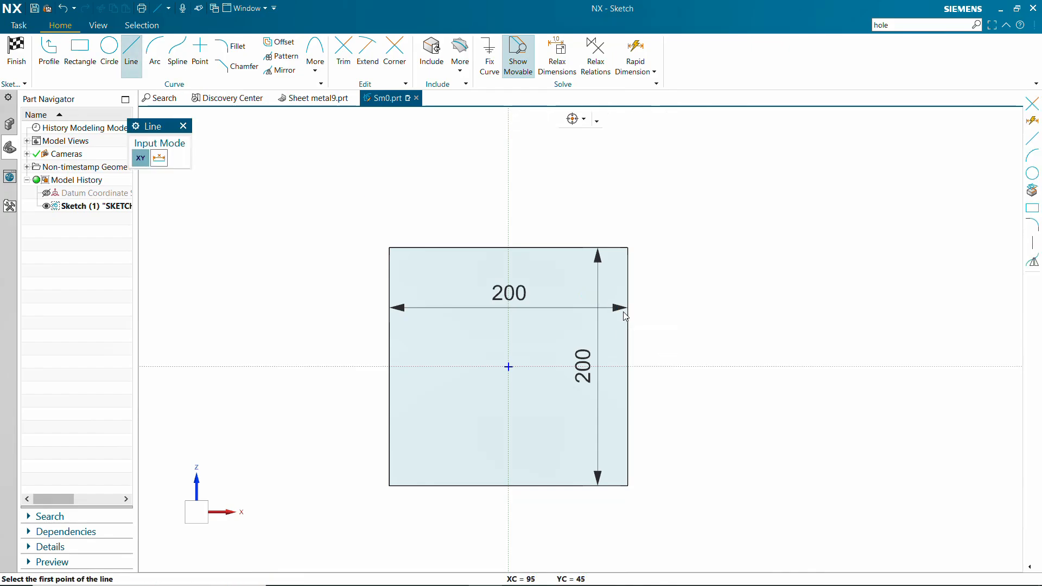
click(628, 367)
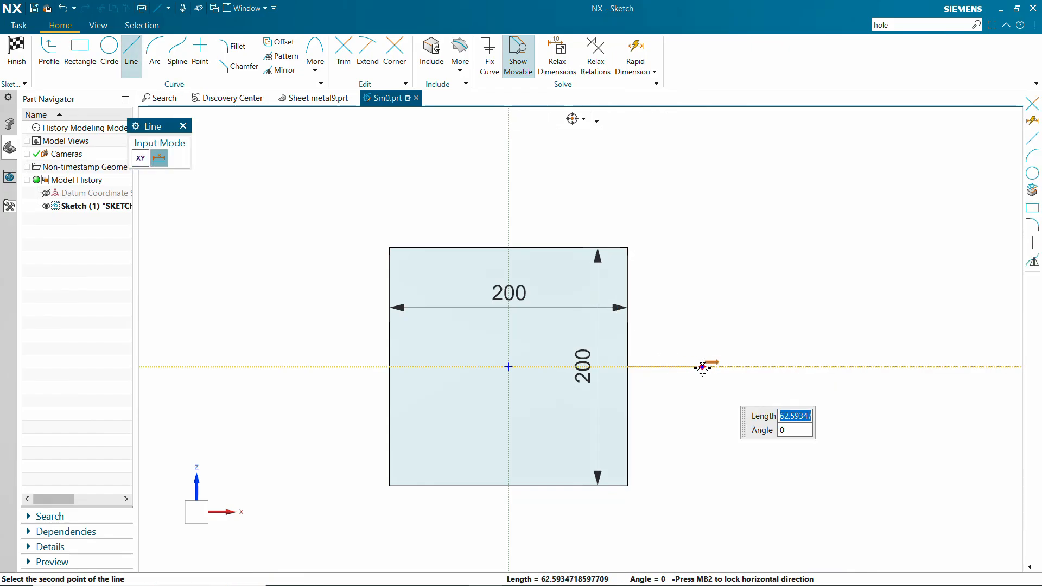
text(35)
key(Tab)
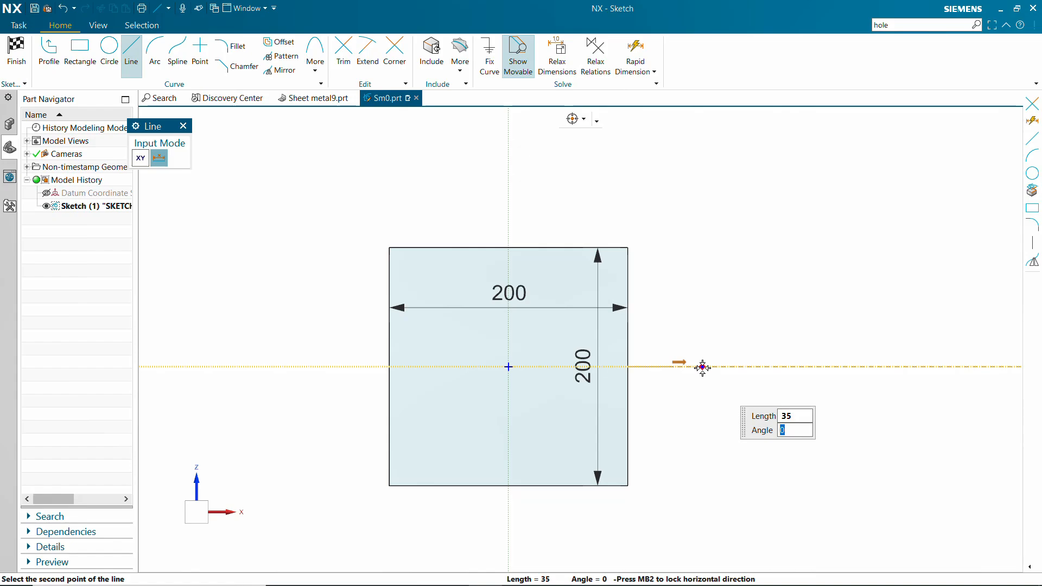
key(Return)
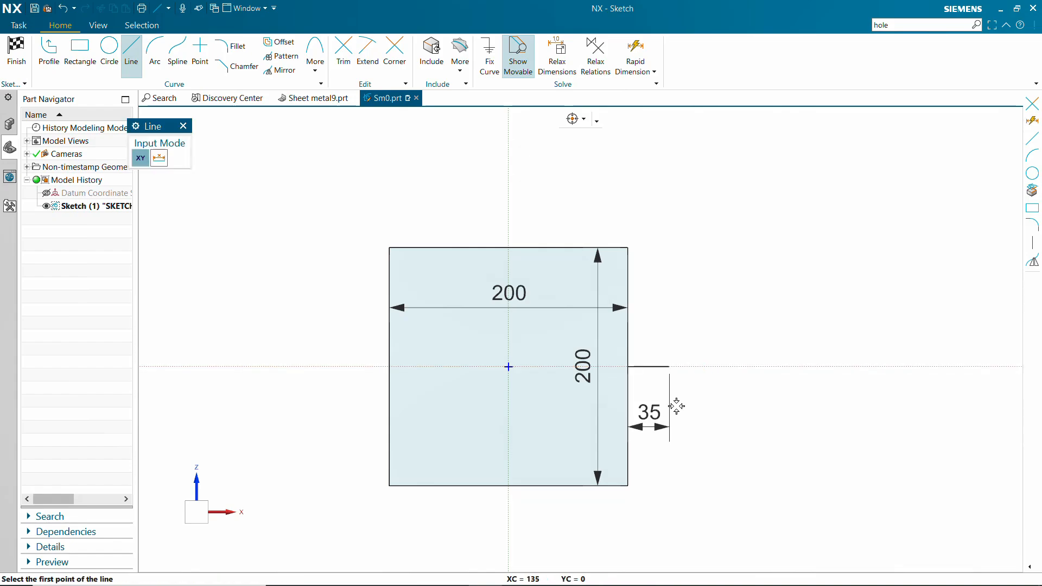
click(389, 367)
text(35)
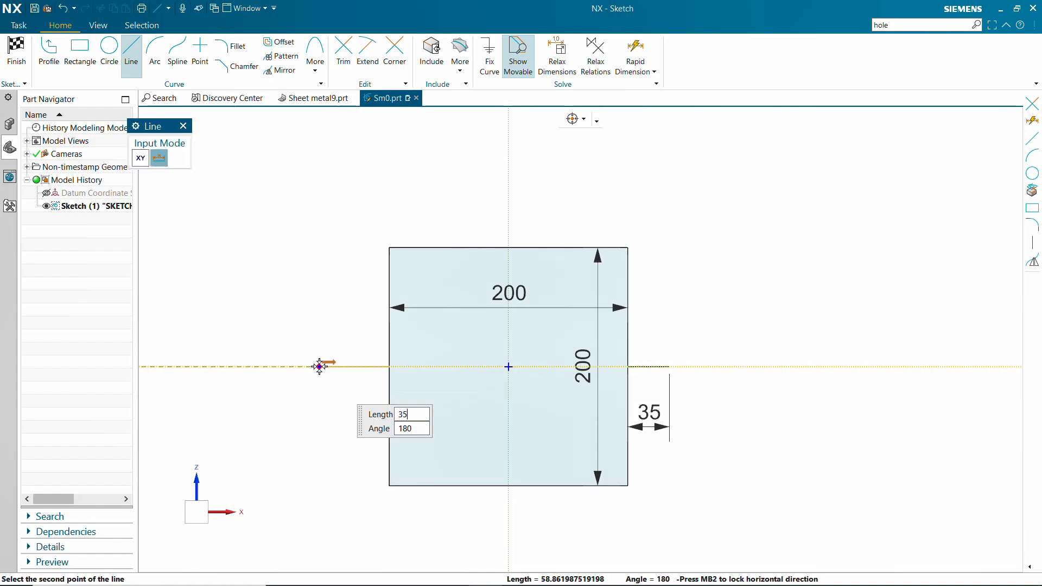
key(Tab)
key(Return)
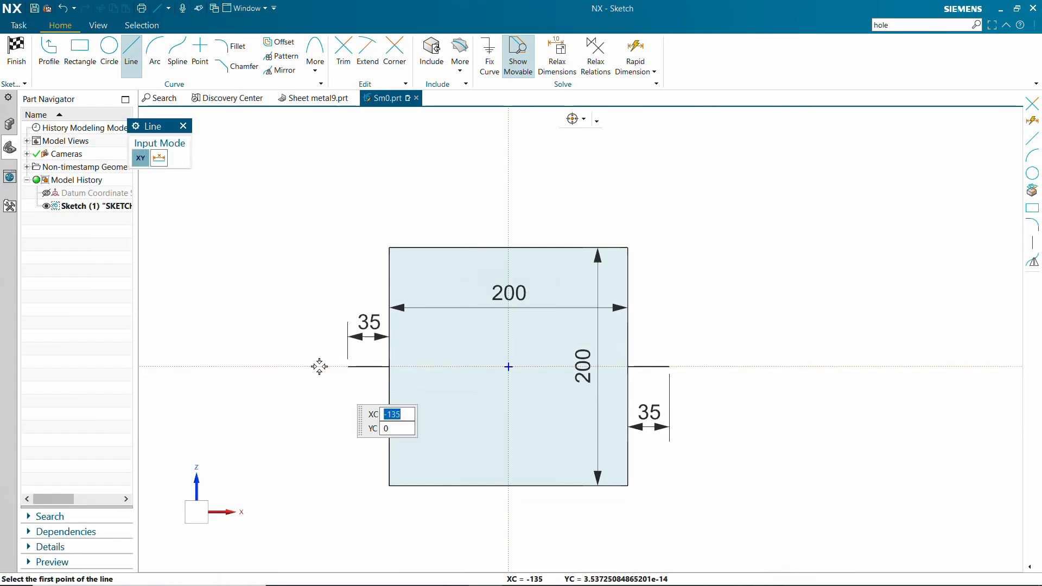
key(Escape)
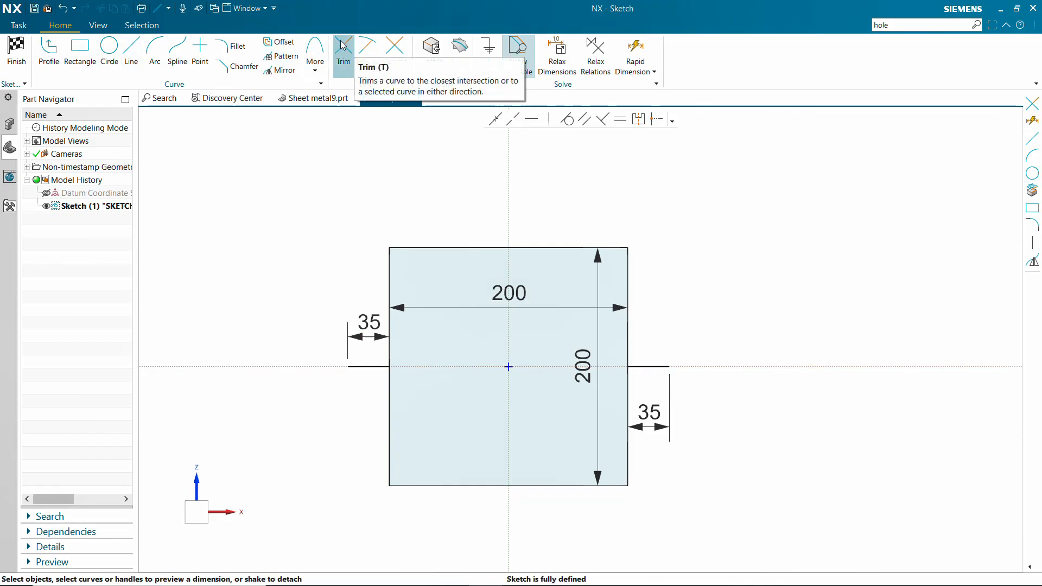
Trim away the square's bottom edge and the lower halves of both vertical sides, and finish the sketch
click(390, 412)
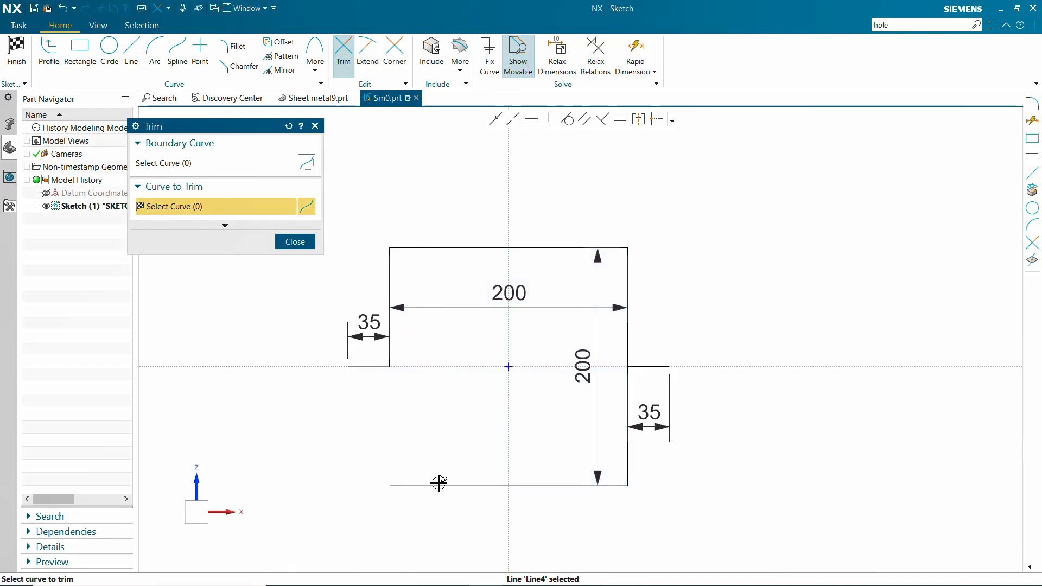
click(499, 479)
click(626, 402)
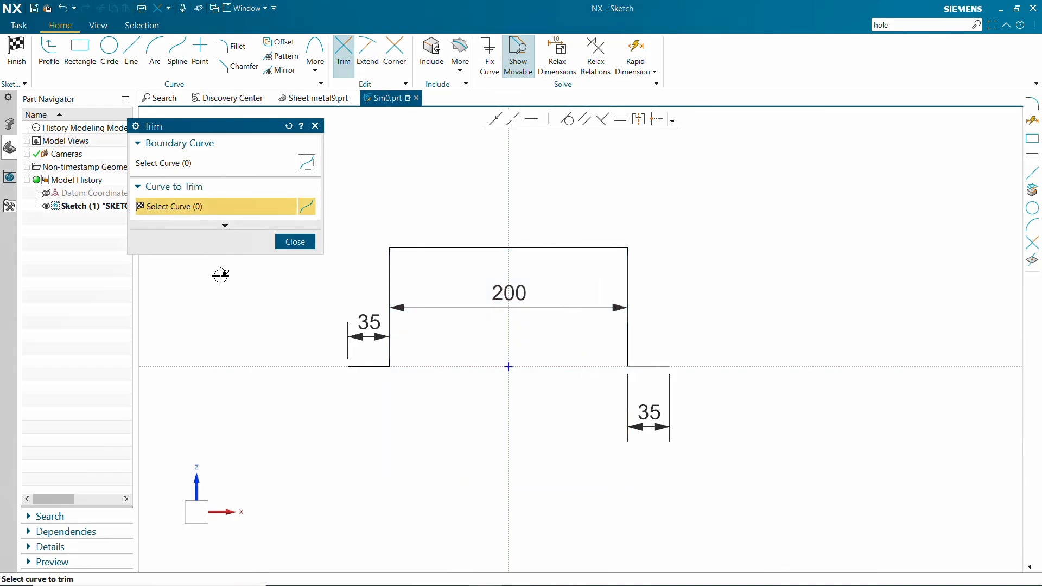
click(295, 242)
mouse_move(535, 284)
middle_down()
mouse_move(539, 320)
mouse_move(474, 284)
mouse_move(446, 288)
mouse_move(462, 279)
mouse_move(462, 364)
middle_up()
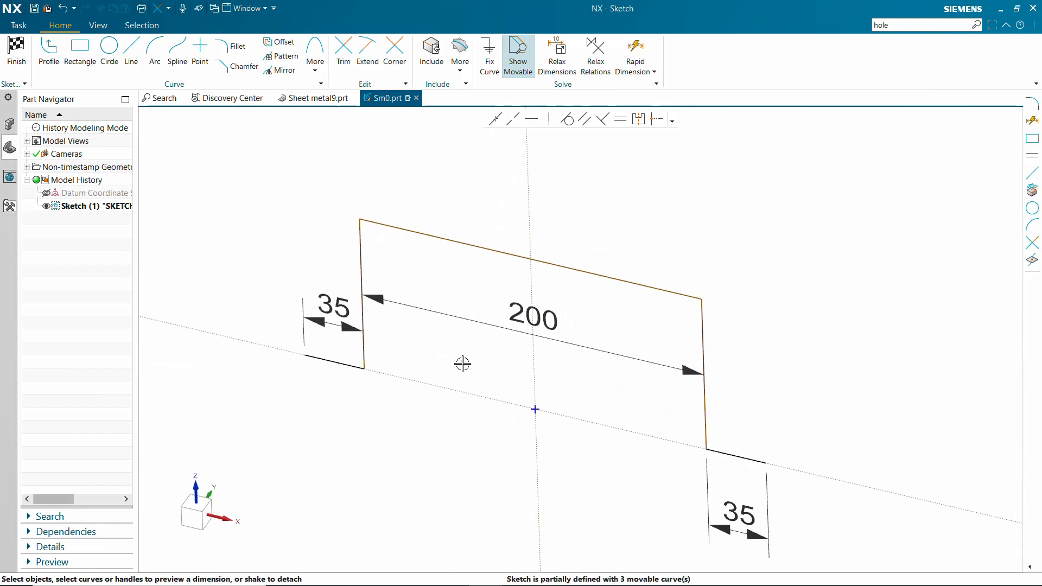
click(16, 51)
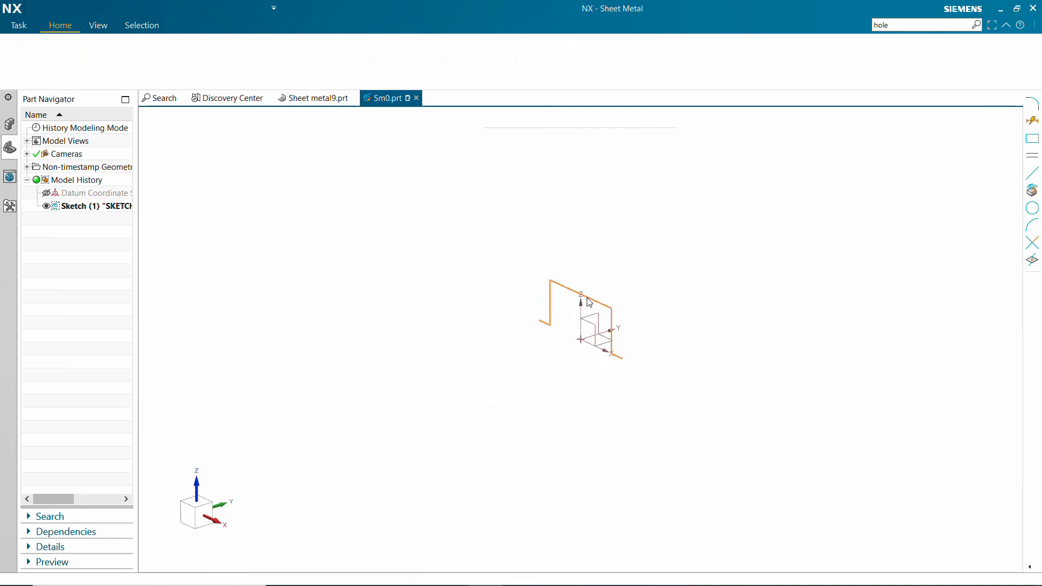
Create a base contour flange from the sketched profile, 3 mm thick with a symmetric width of 150 mm
scroll(582, 307, up, 5)
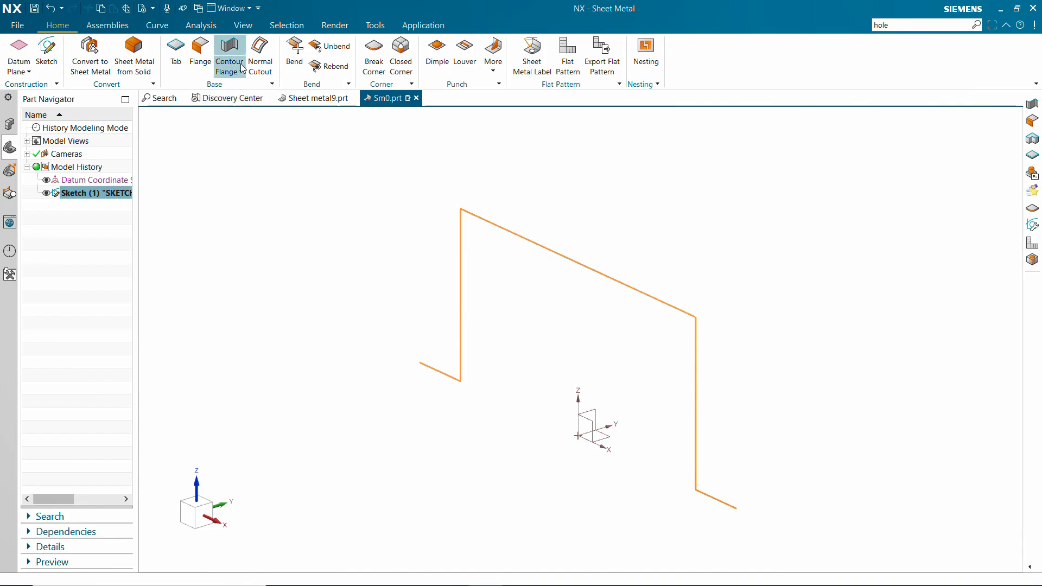
click(234, 50)
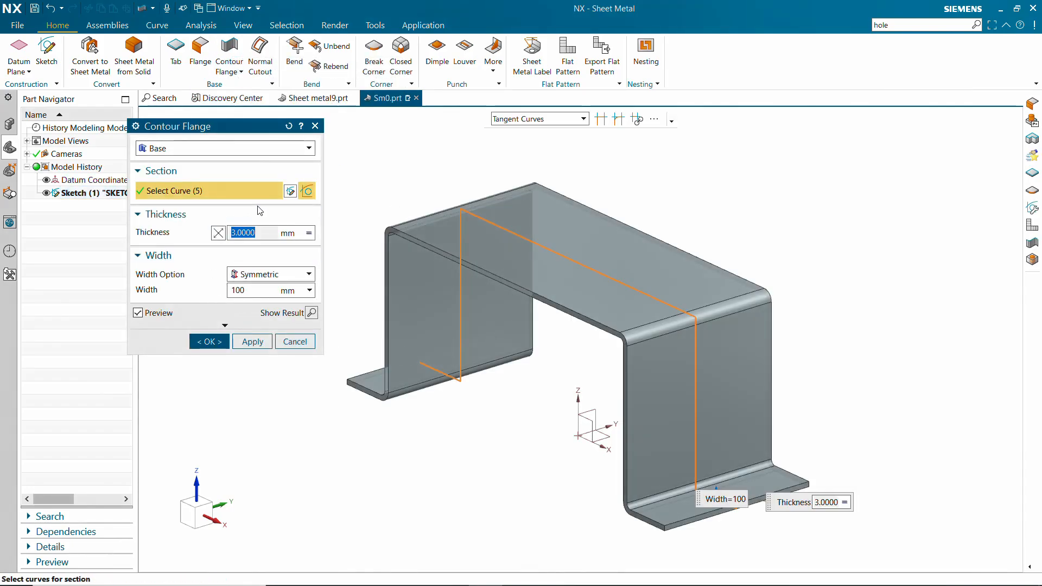
click(247, 290)
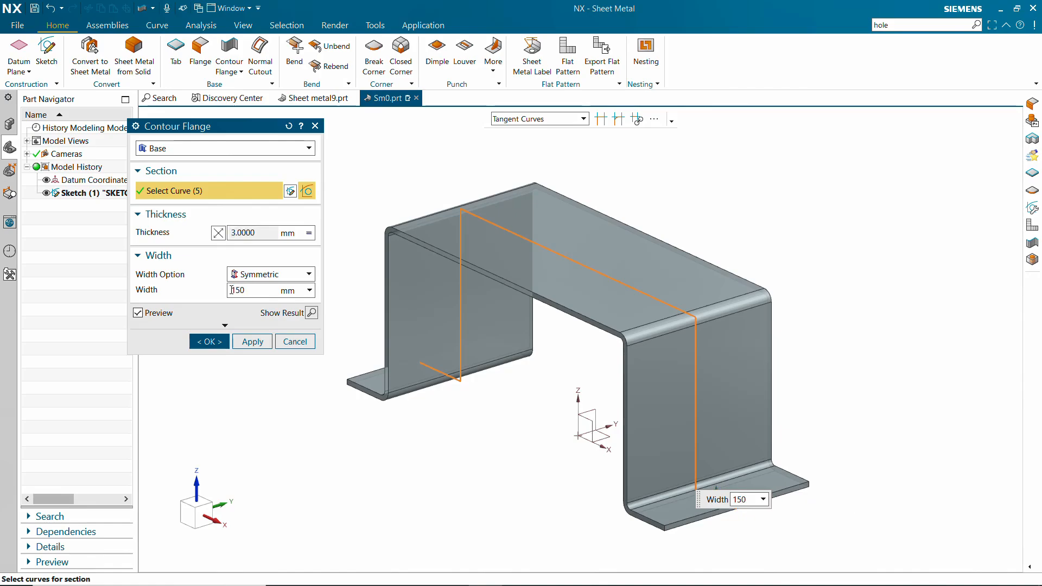
click(210, 341)
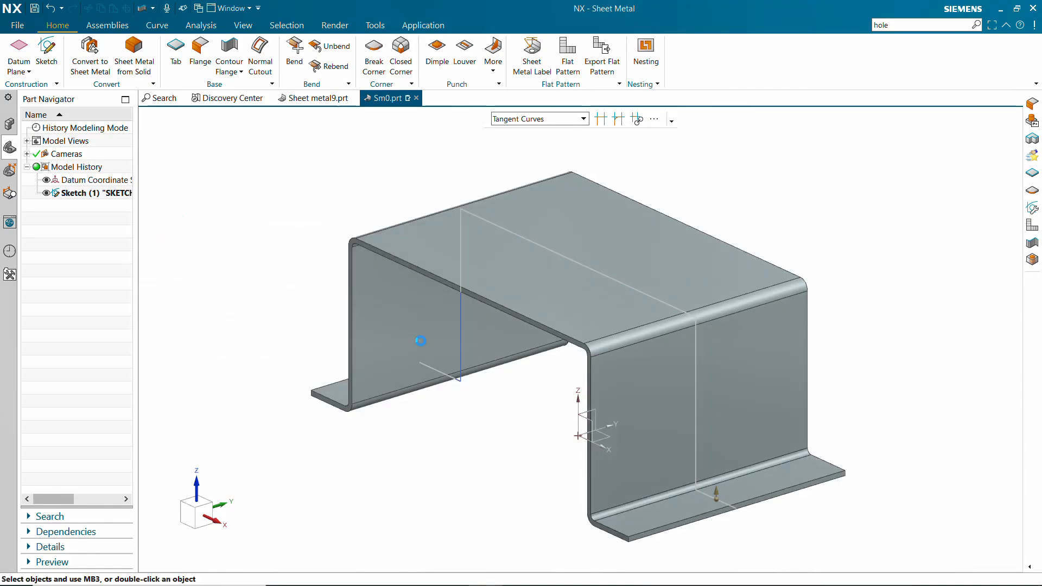
Hide the profile sketch and the datum coordinate system
middle_drag(488, 331, 509, 328)
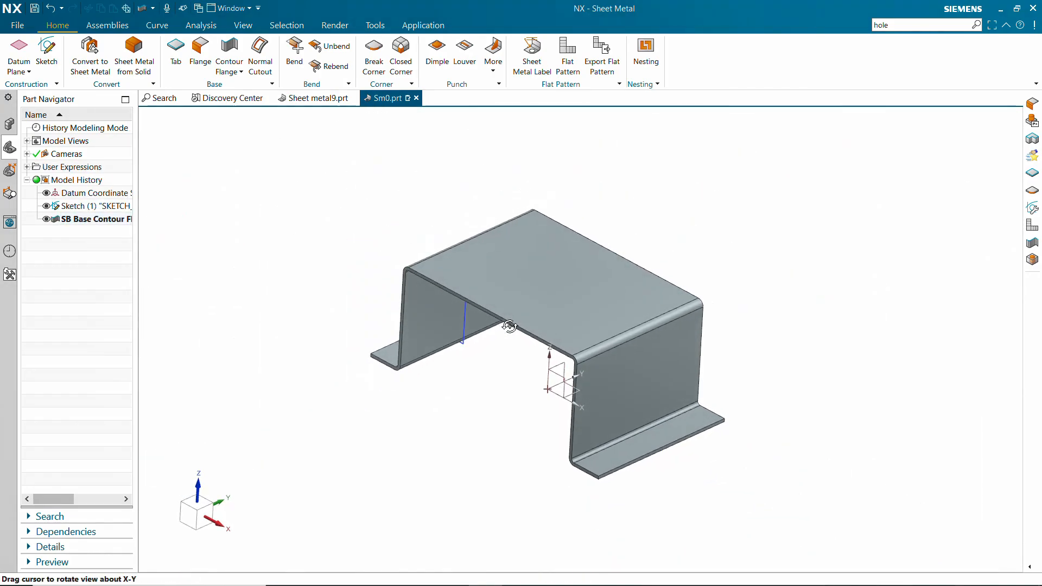
click(47, 206)
click(47, 193)
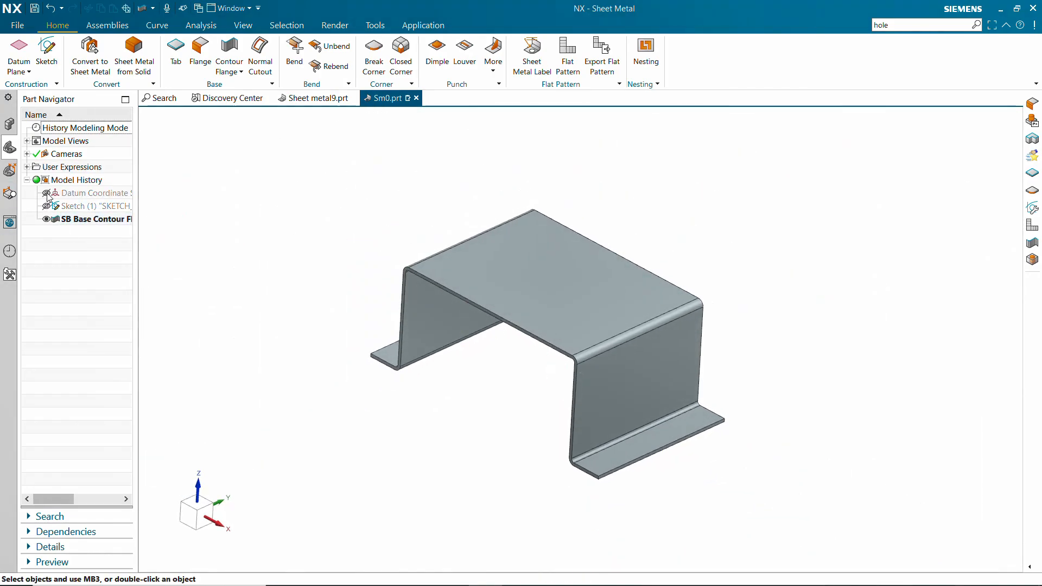
Add 90° flanges 40 mm wide and 50 mm long, centered on both long edges of the bracket's top face
mouse_move(353, 279)
middle_down()
mouse_move(368, 295)
mouse_move(349, 284)
mouse_move(367, 286)
mouse_move(363, 277)
middle_up()
click(199, 49)
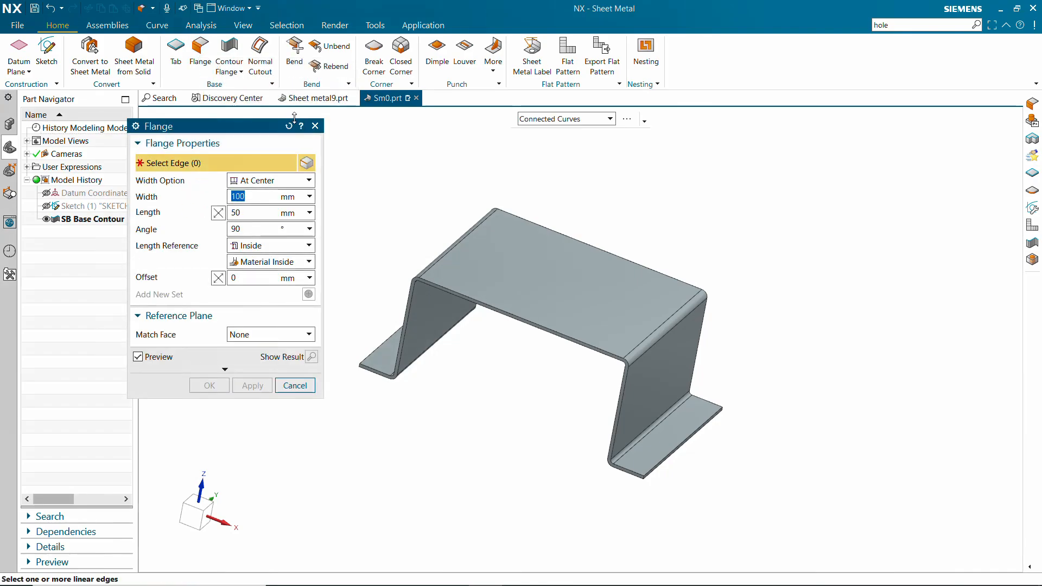
click(288, 126)
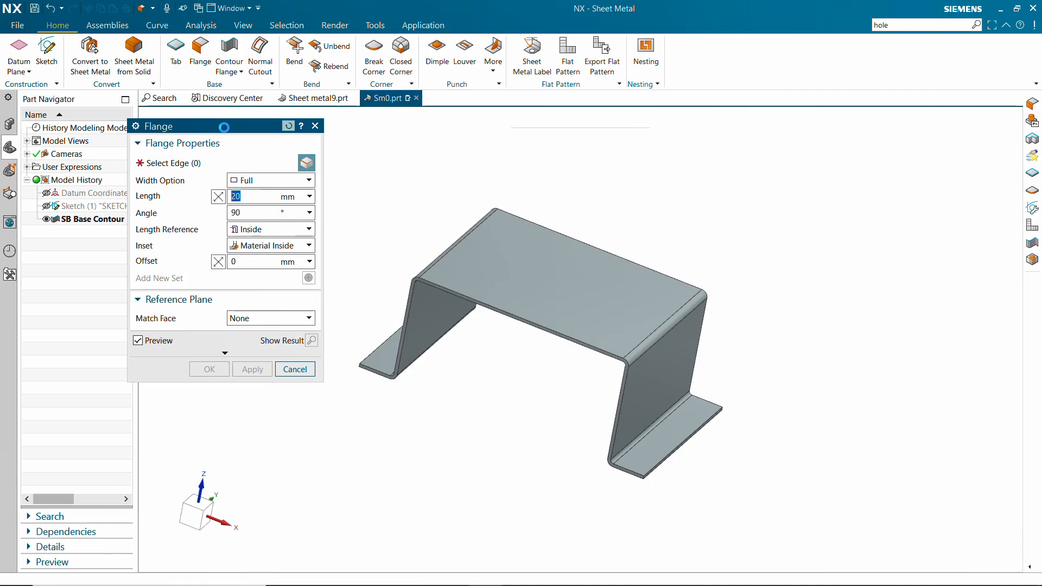
click(257, 184)
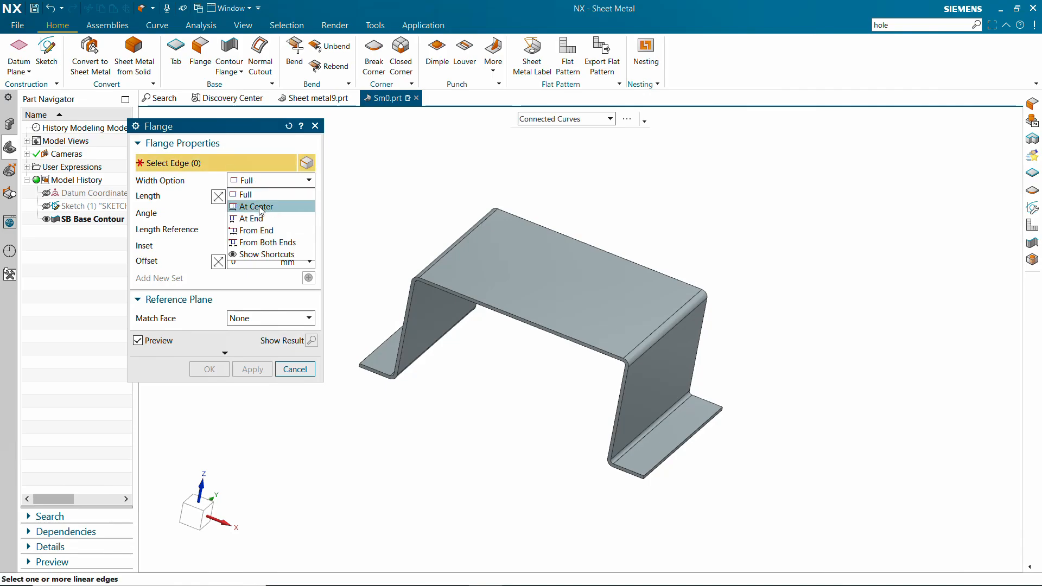
click(260, 206)
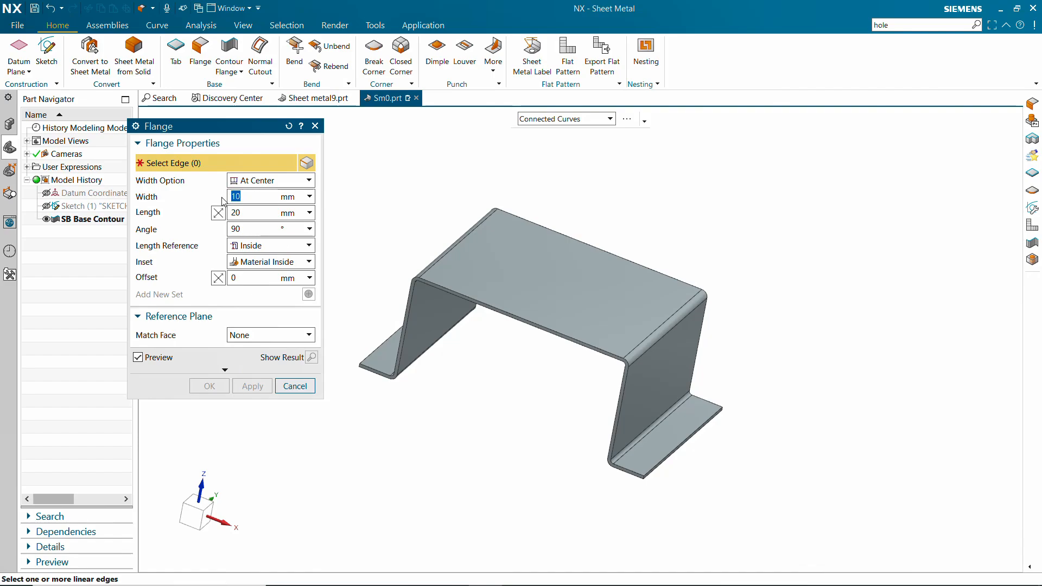
double_click(246, 213)
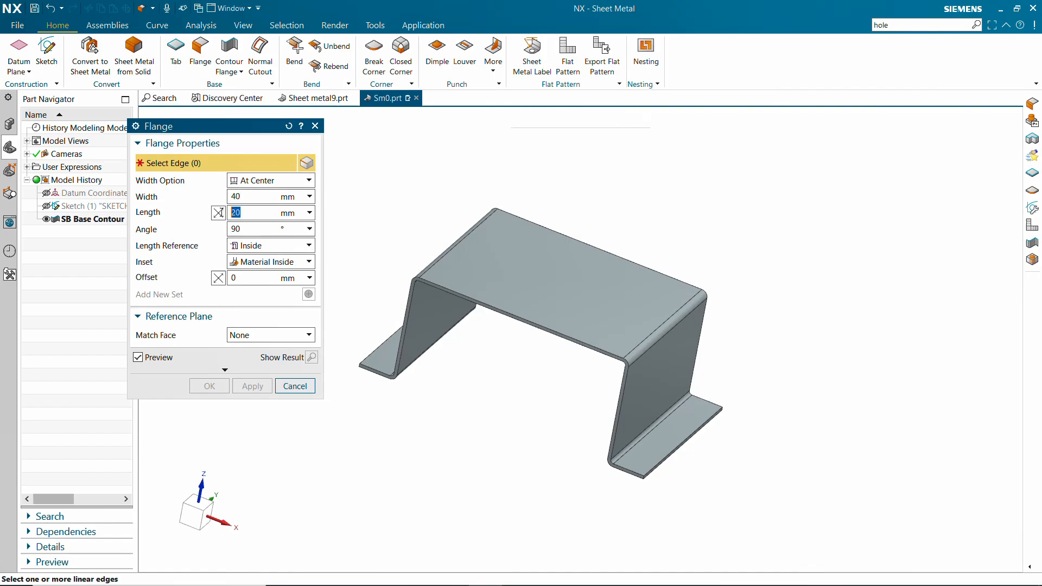
text(50)
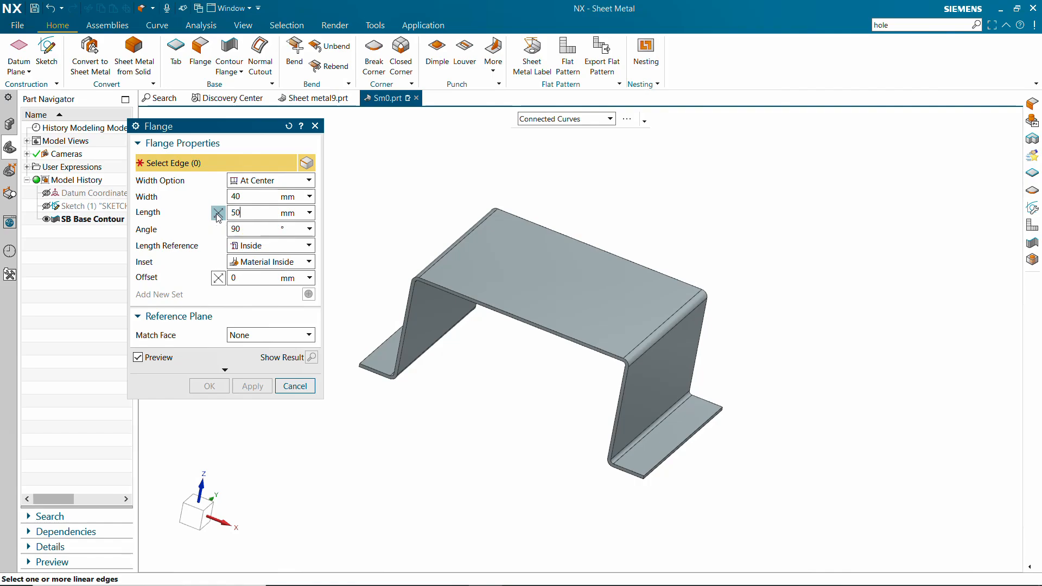
click(484, 302)
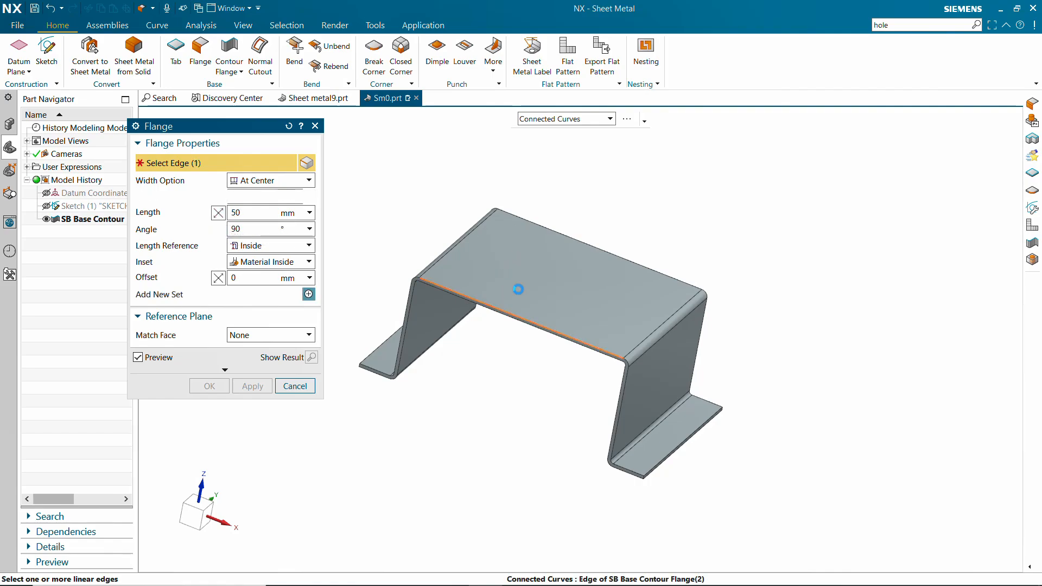
click(606, 248)
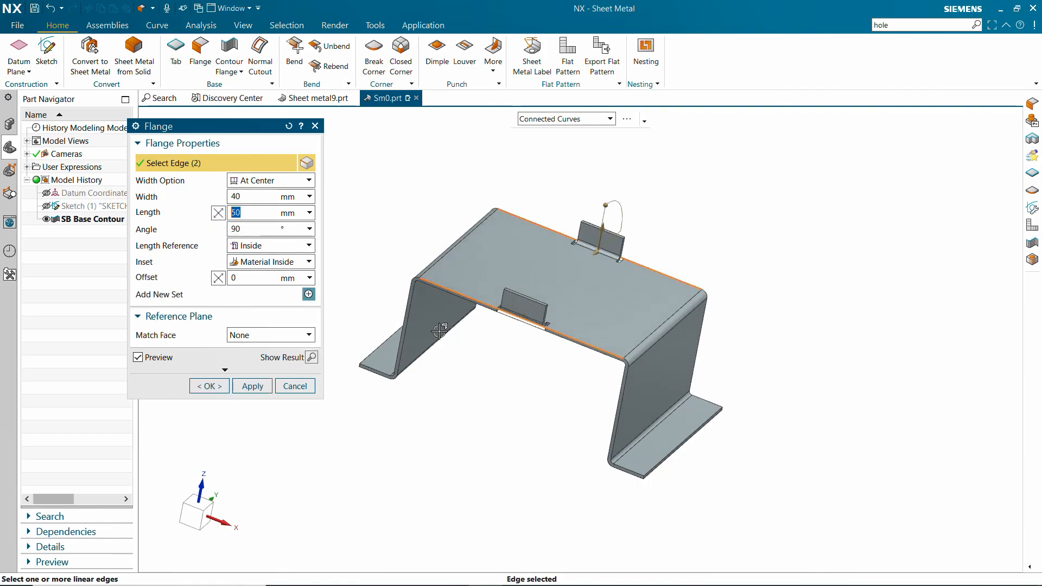
click(312, 357)
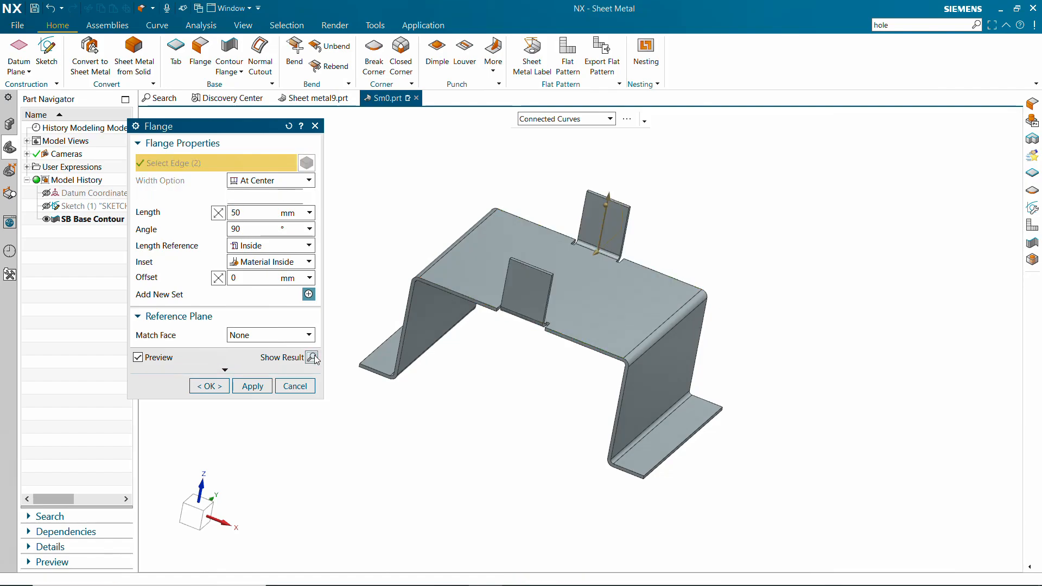
click(209, 386)
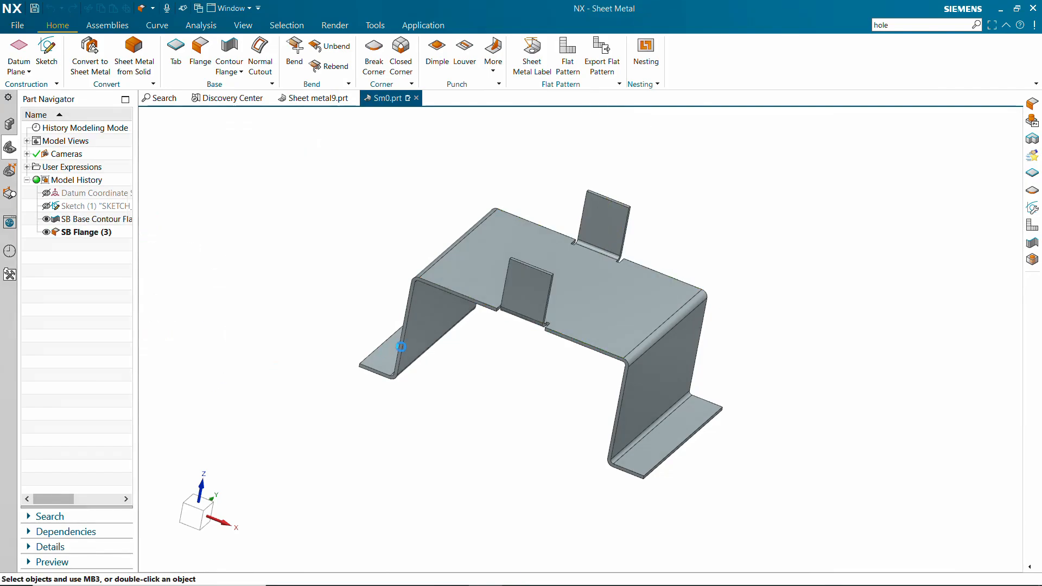
Create a sketch on the flat face of the bracket's left foot
middle_drag(401, 347, 467, 424)
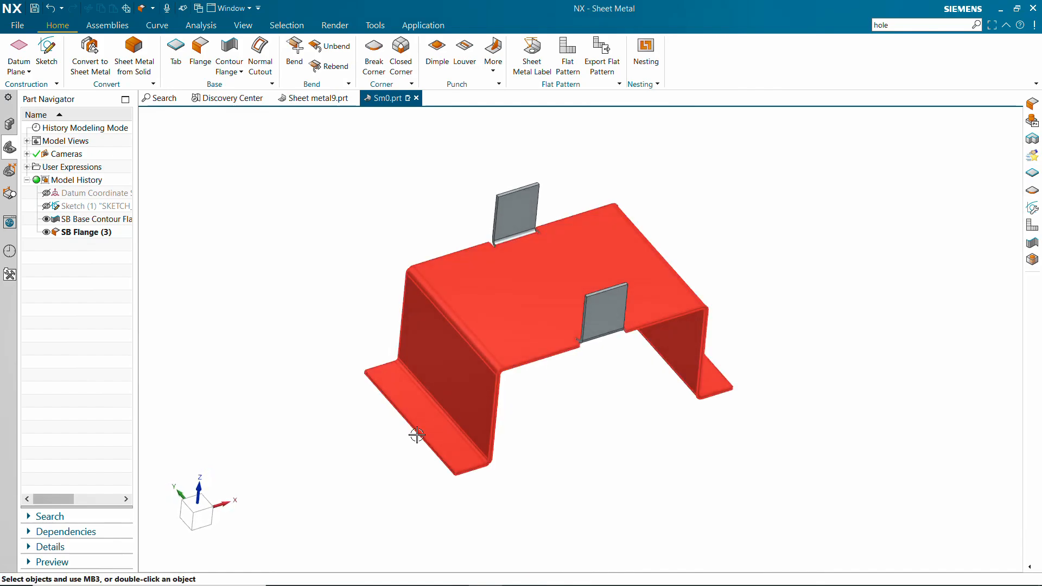
middle_drag(743, 388, 710, 377)
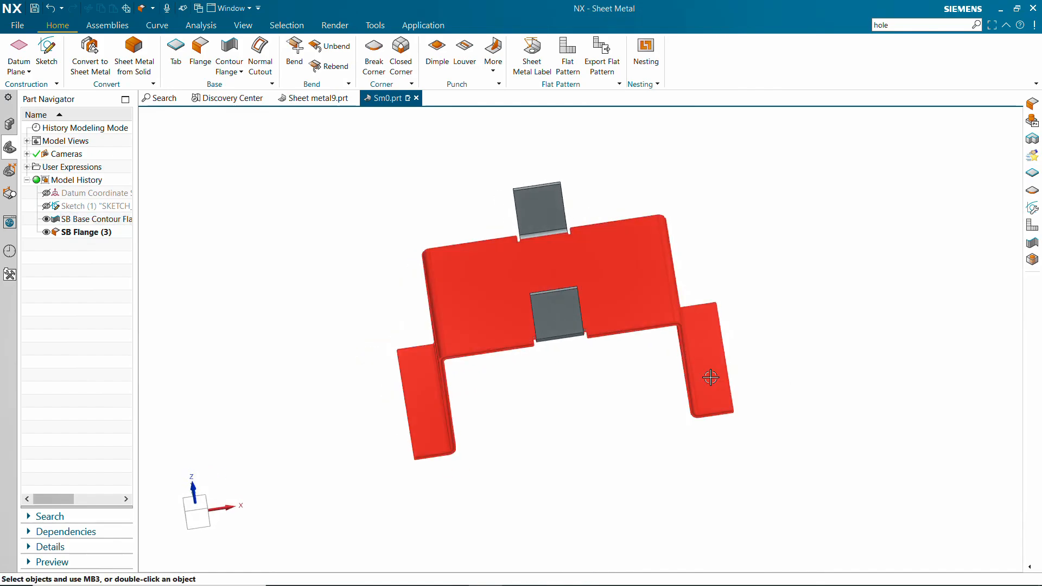
click(47, 50)
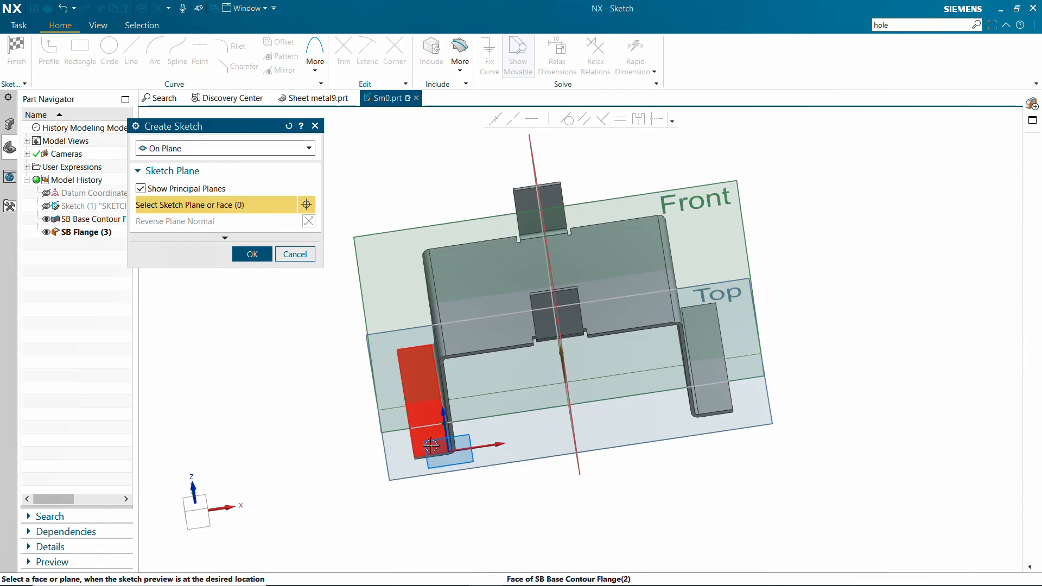
click(429, 445)
click(251, 254)
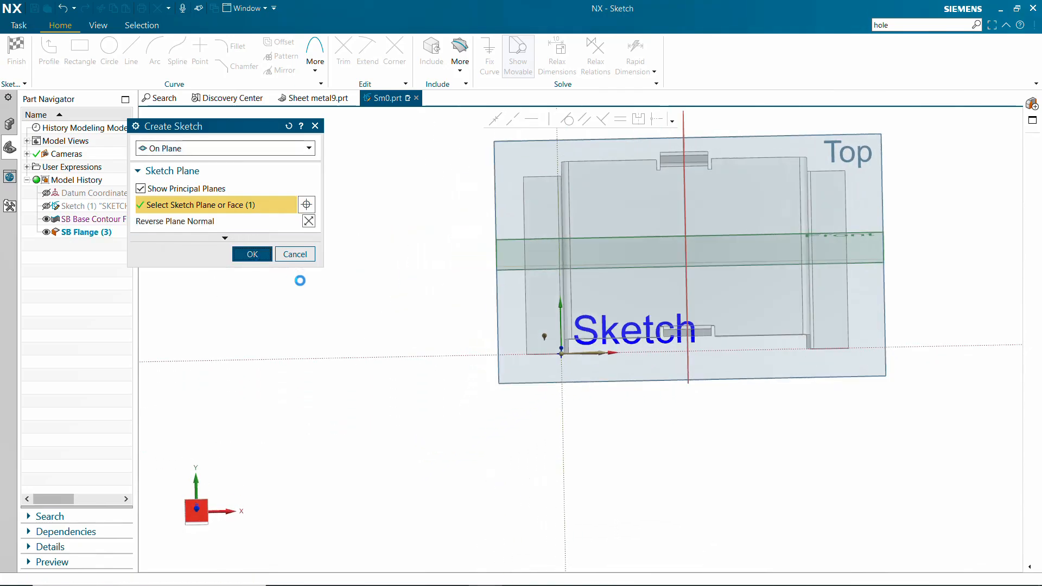
mouse_move(494, 307)
shift+middle_down()
mouse_move(347, 416)
mouse_move(339, 394)
shift+middle_up()
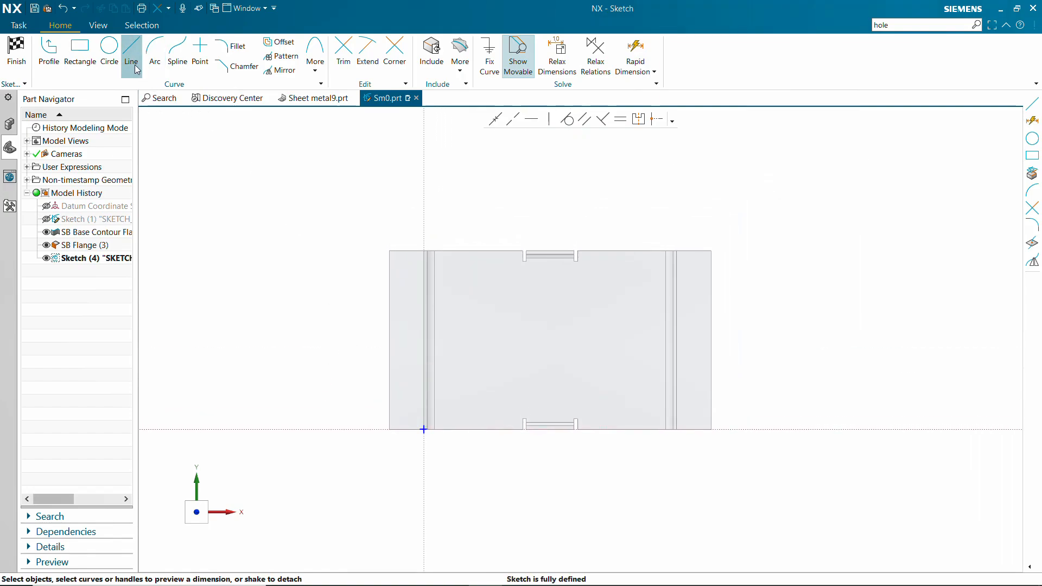
Project the outer end edges of both feet into the sketch
click(458, 61)
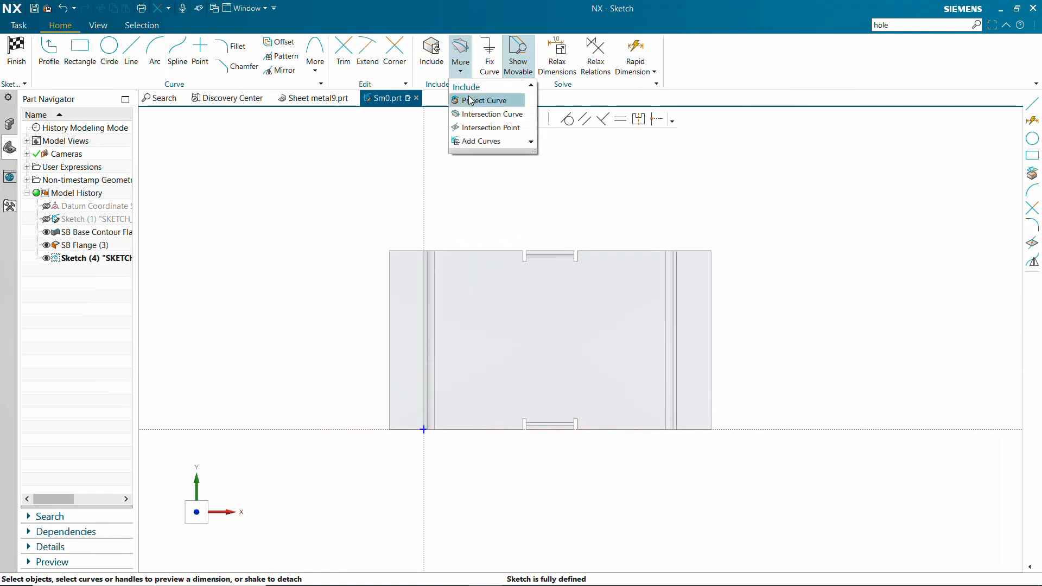
click(480, 100)
click(390, 273)
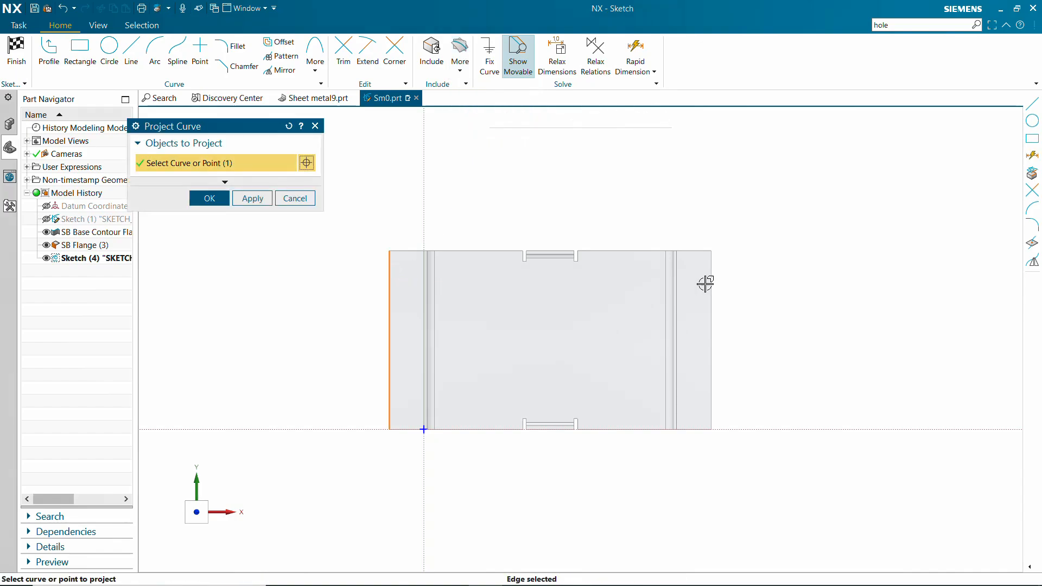
click(712, 269)
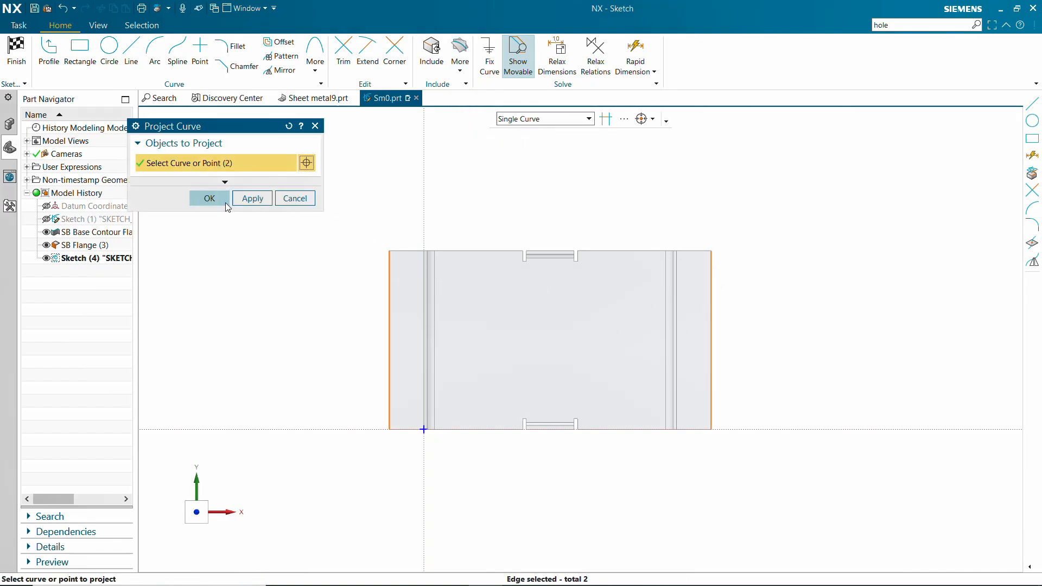
click(209, 198)
Convert the two projected edge lines to reference lines
drag(357, 206, 783, 472)
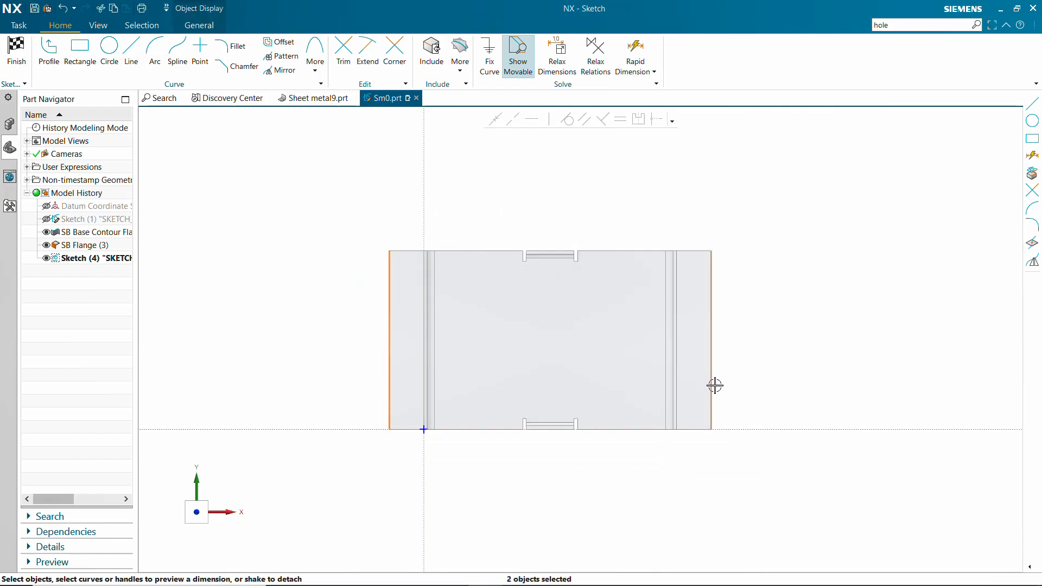
key(Escape)
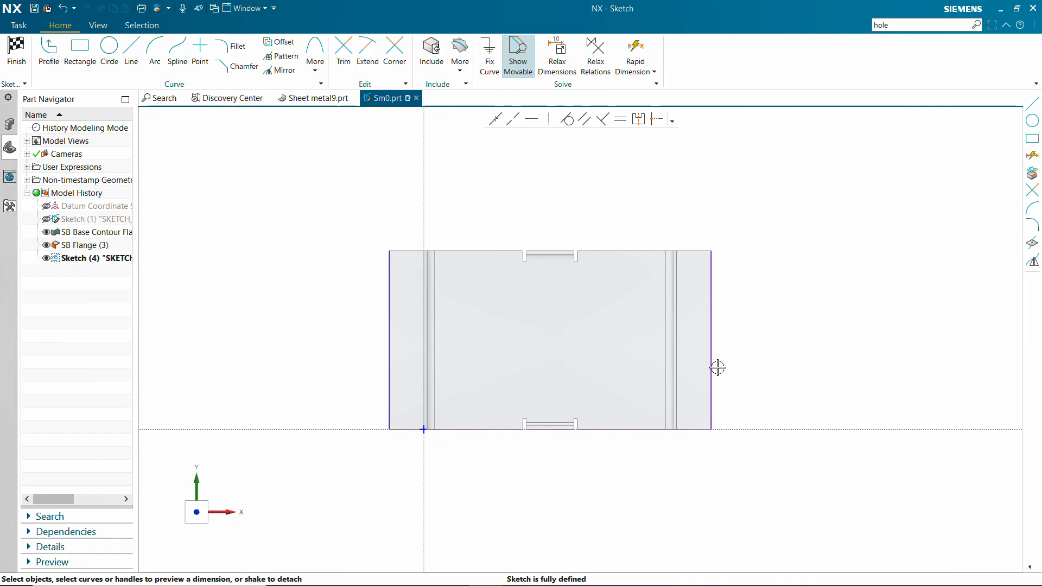
click(713, 362)
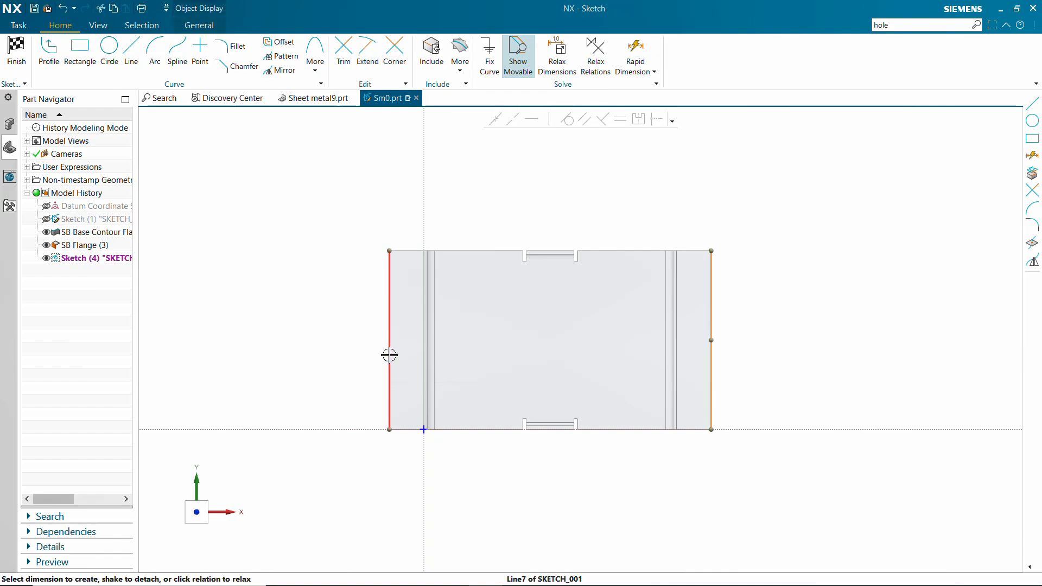
click(389, 355)
click(409, 336)
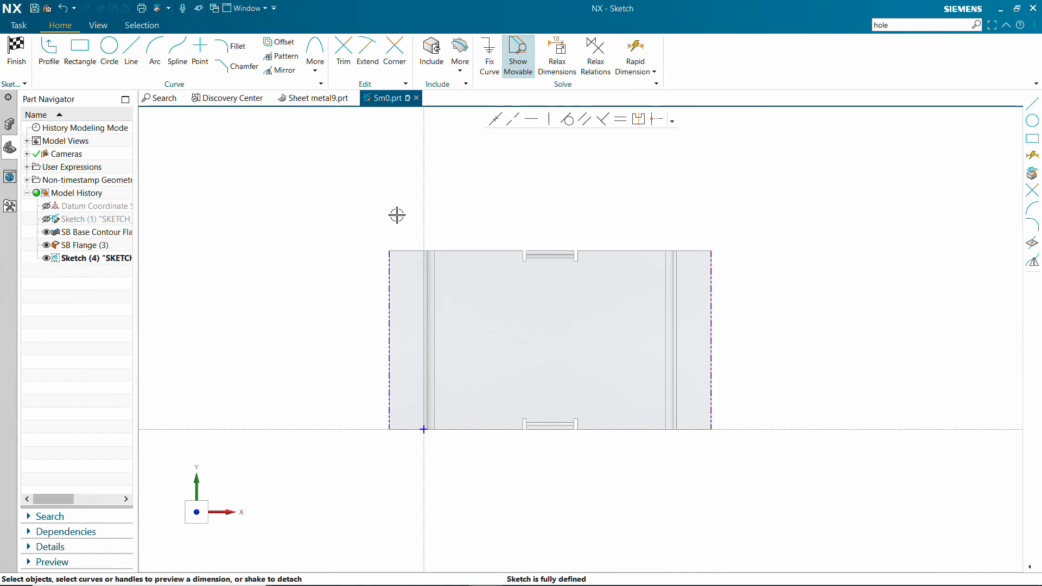
Draw a 50 mm wide, 40 mm high two-point rectangle extending outward from the left foot's projected edge
click(80, 48)
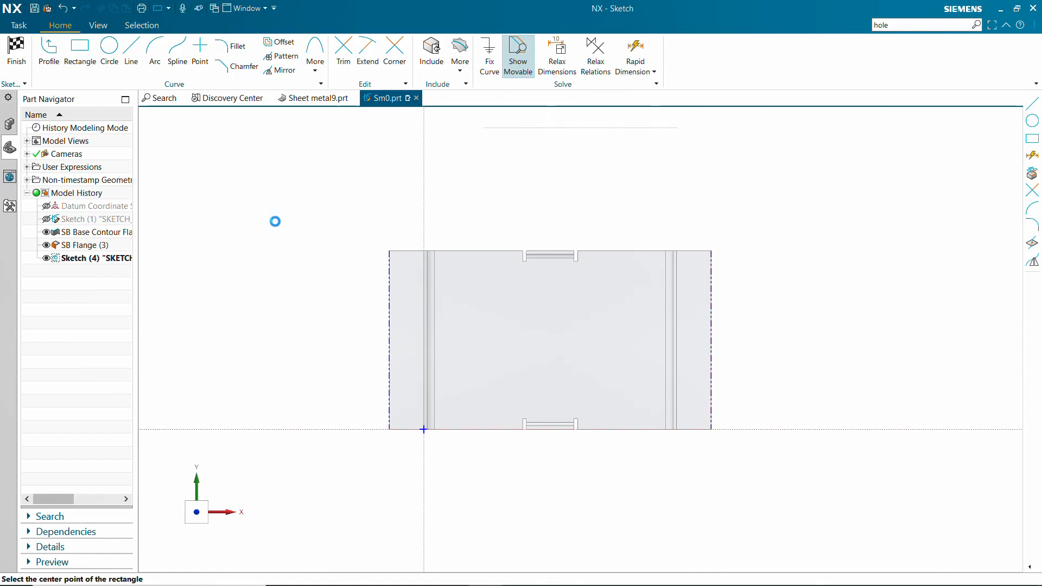
click(388, 308)
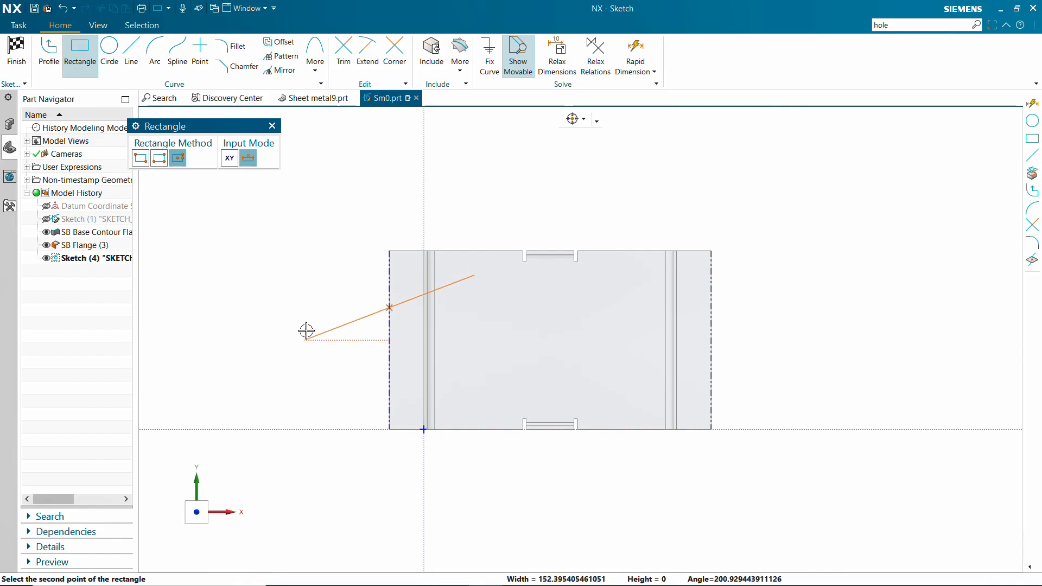
click(147, 158)
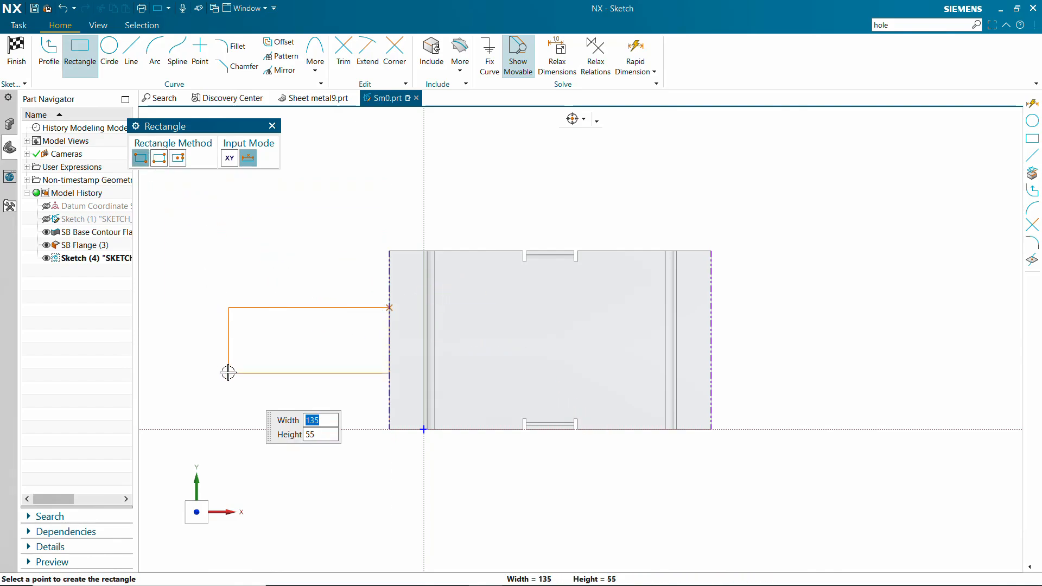
key(Tab)
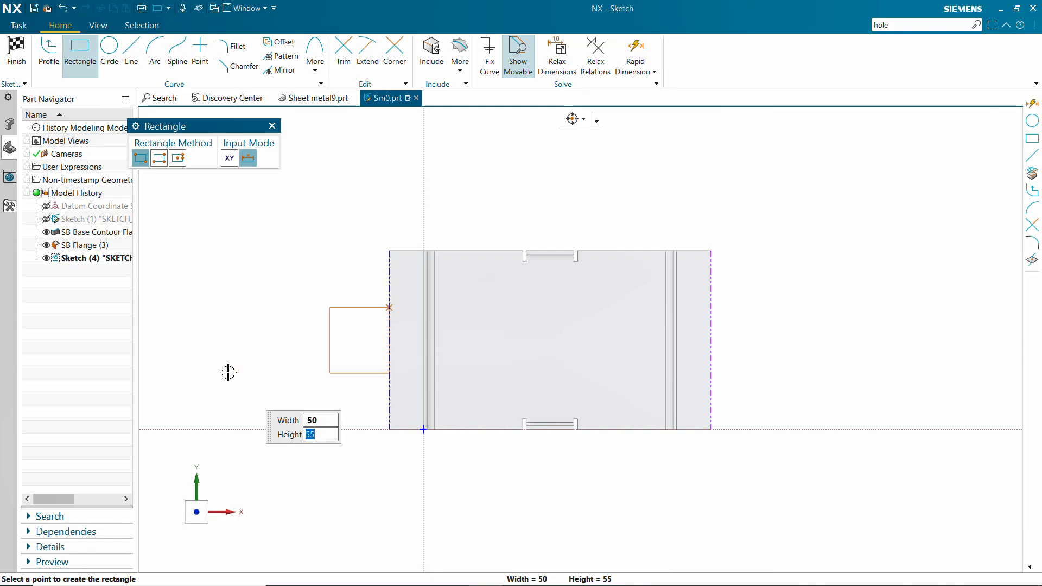
key(Tab)
click(228, 372)
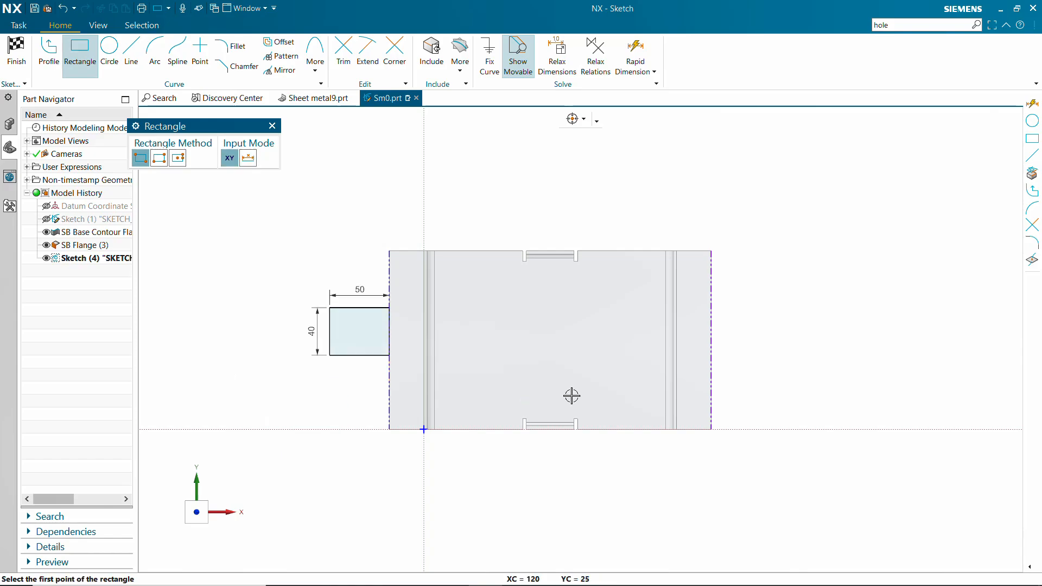
Draw a matching 50 mm wide, 40 mm high rectangle extending outward from the right foot's projected edge
click(711, 308)
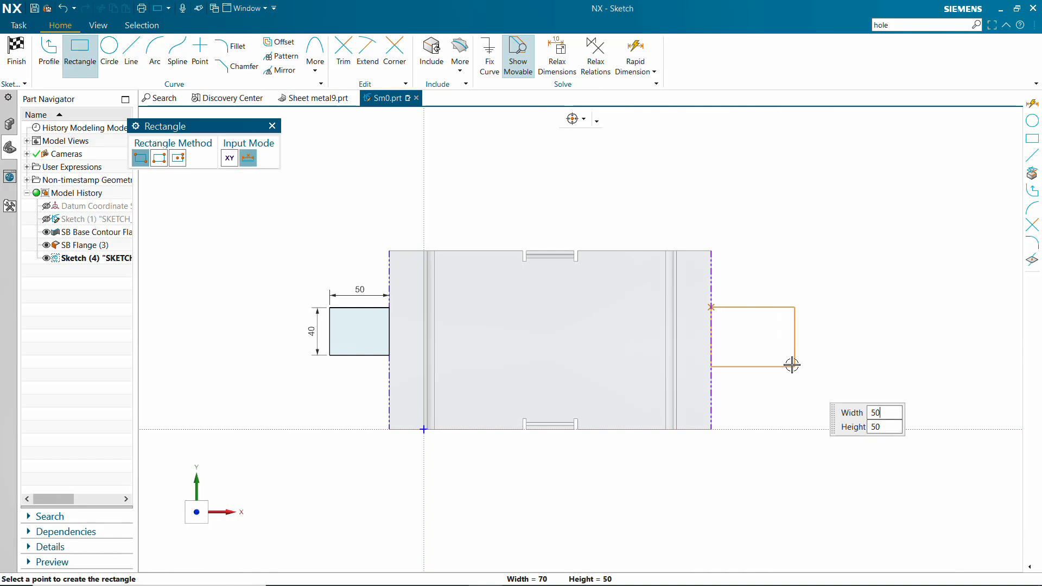
text(50)
key(Tab)
text(4)
key(Tab)
click(792, 365)
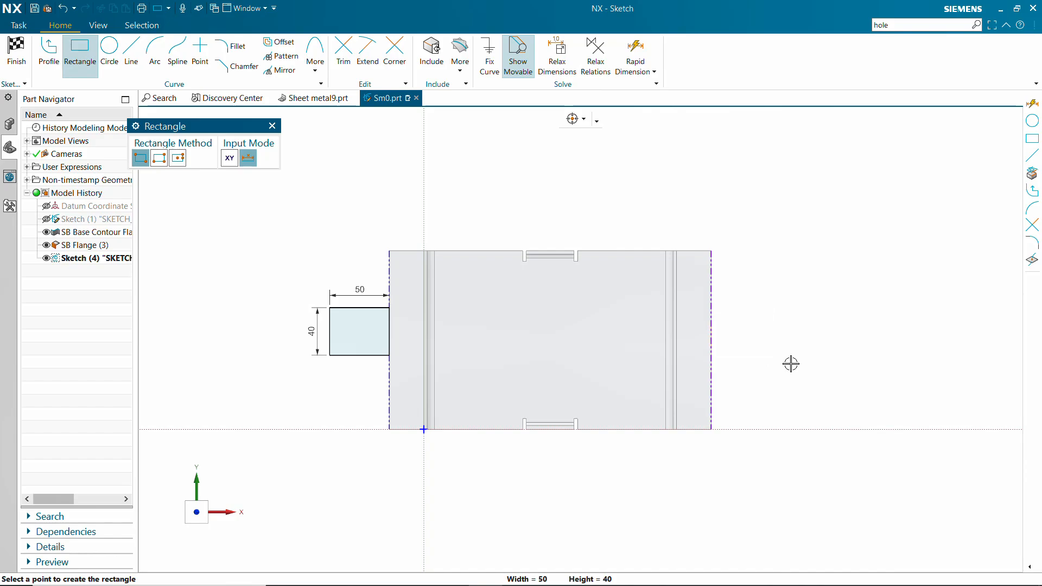
key(Escape)
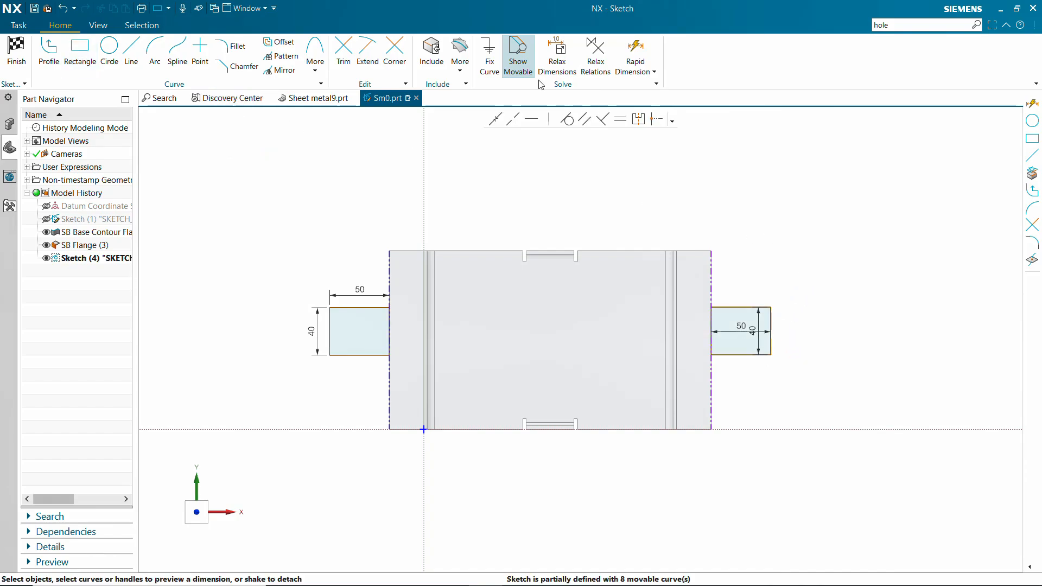
Dimension the vertical distance from the right reference line's upper endpoint to the right rectangle's upper corner and set it to 55 mm
click(634, 54)
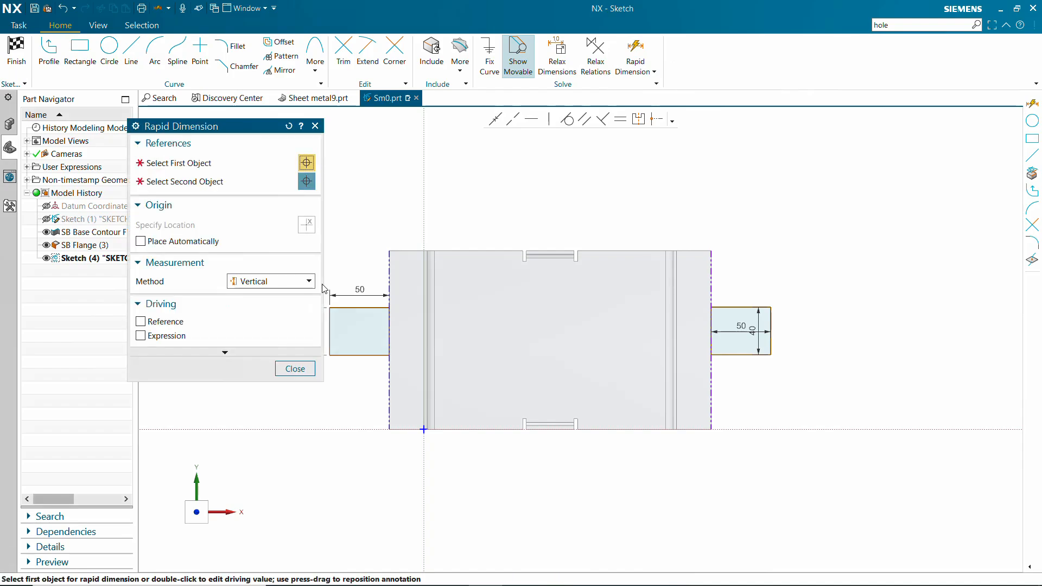
click(708, 253)
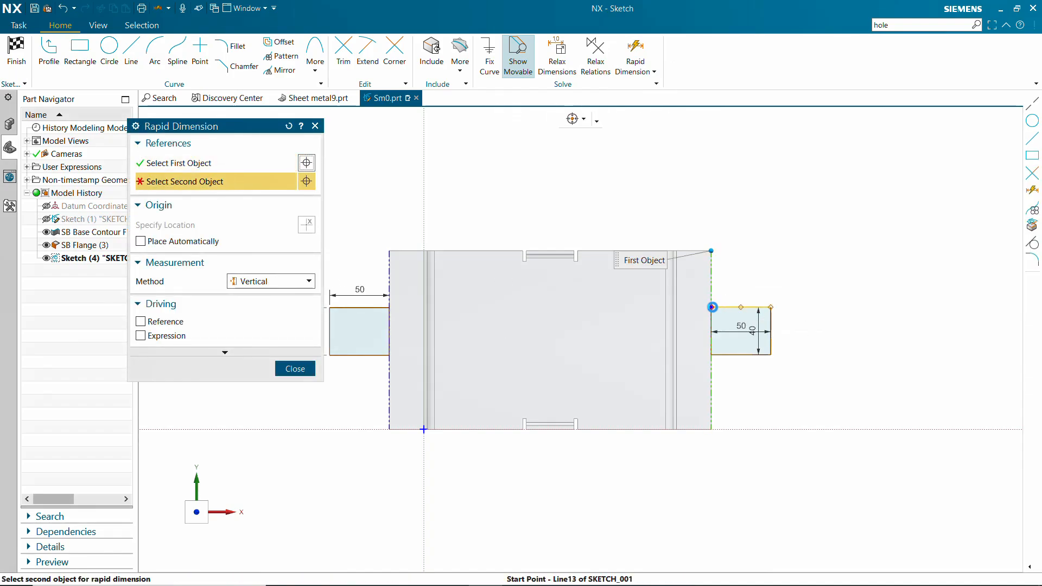
click(714, 308)
click(864, 300)
middle_click(852, 293)
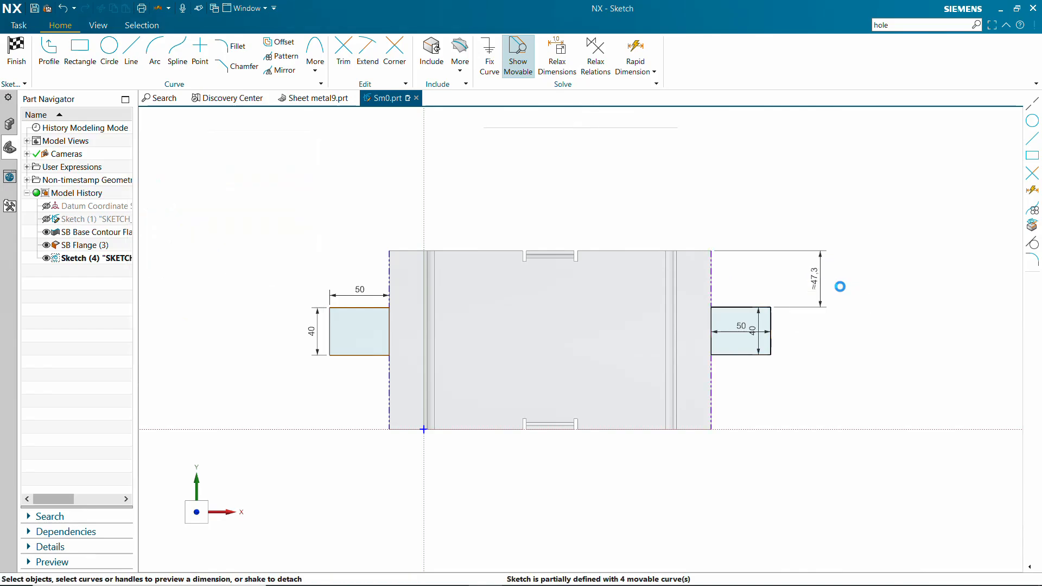
double_click(822, 277)
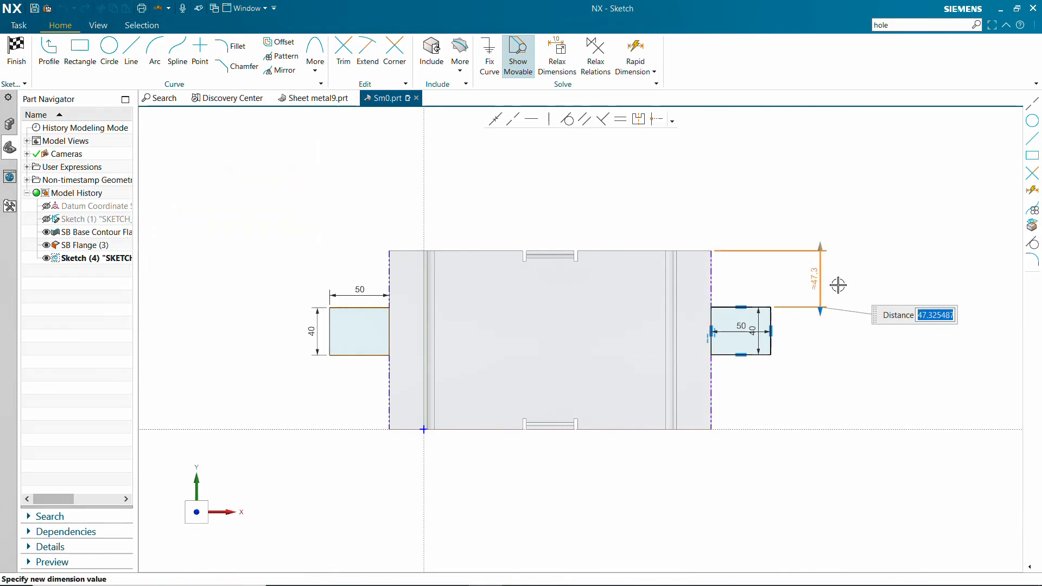
text(55)
key(Return)
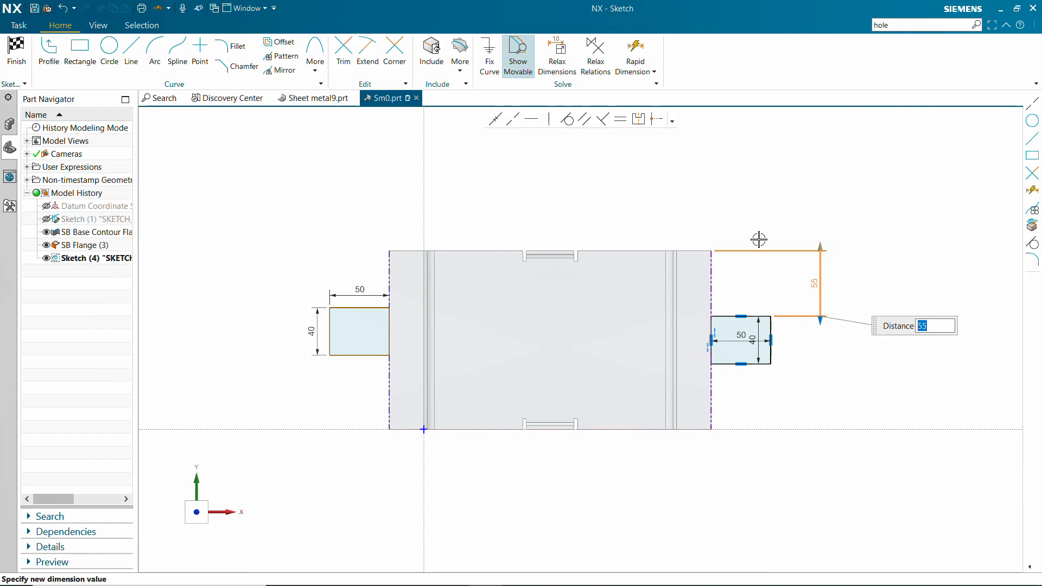
Make the left rectangle's upper edge collinear with the right rectangle's upper edge
click(805, 199)
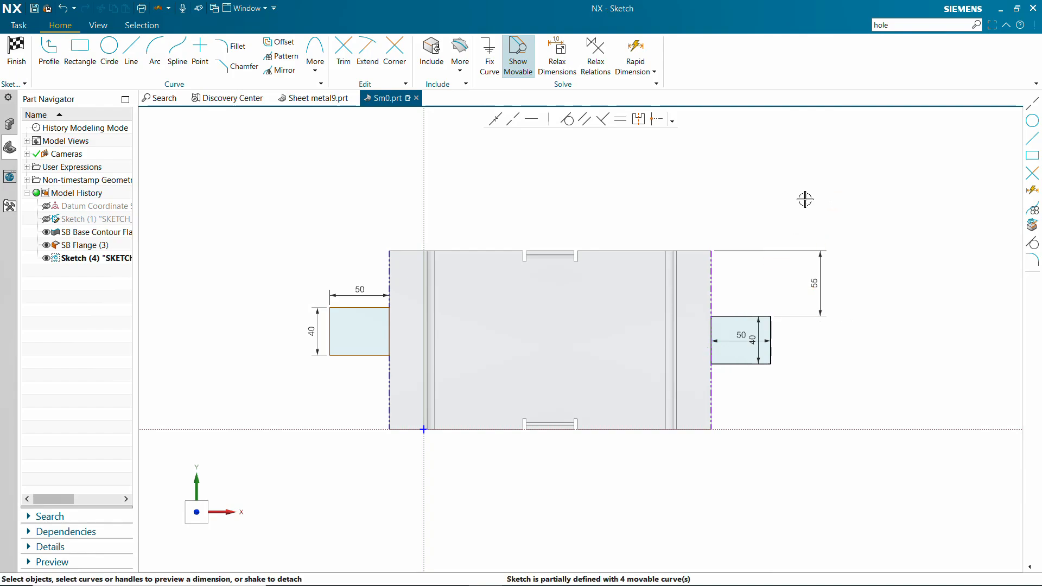
click(512, 119)
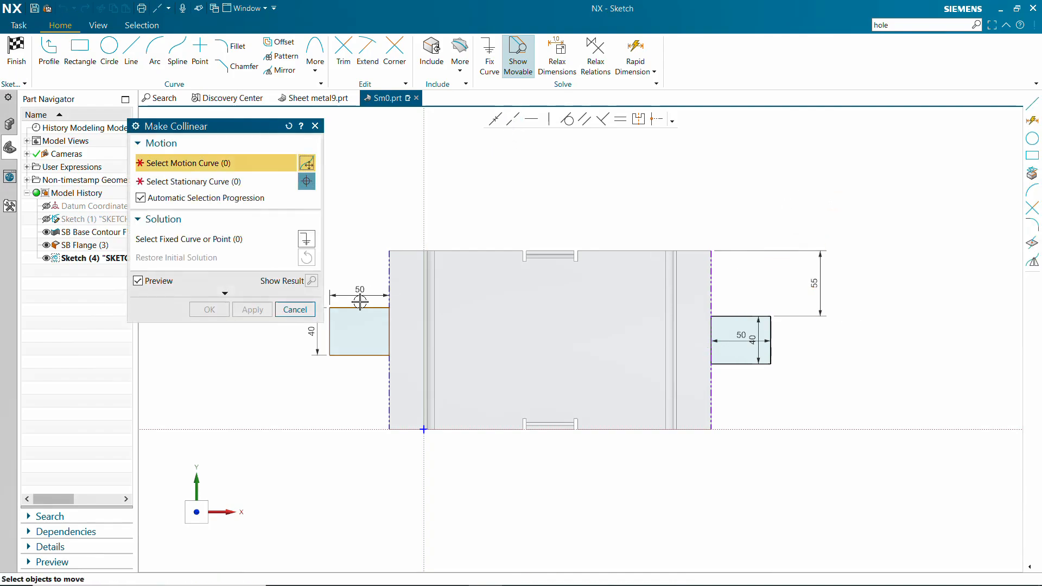
click(360, 308)
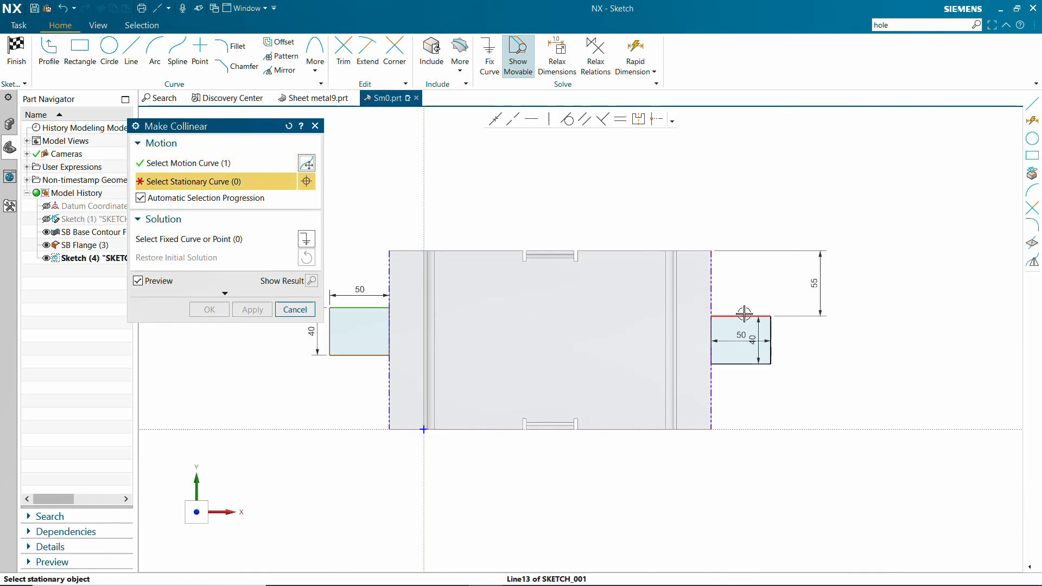
click(748, 315)
click(247, 314)
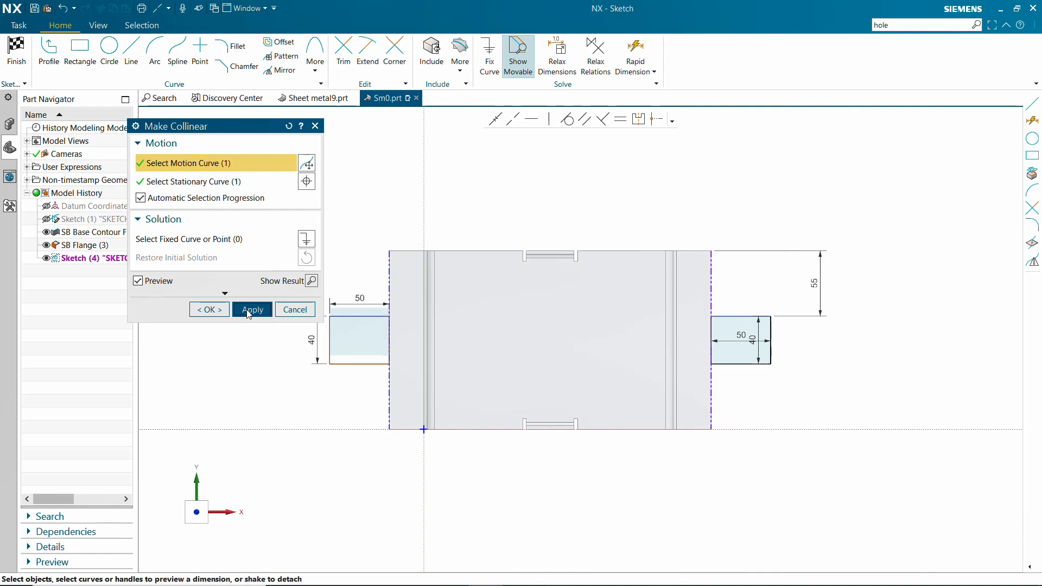
click(294, 310)
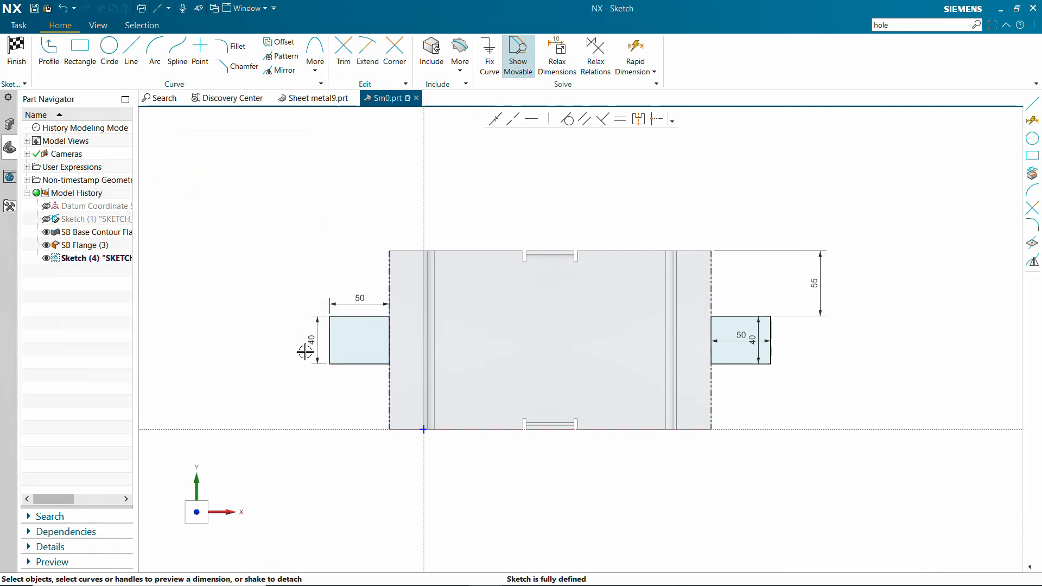
Create a secondary tab from the two foot rectangles and hide their sketch
mouse_move(305, 337)
middle_down()
mouse_move(319, 284)
mouse_move(325, 303)
mouse_move(289, 337)
middle_up()
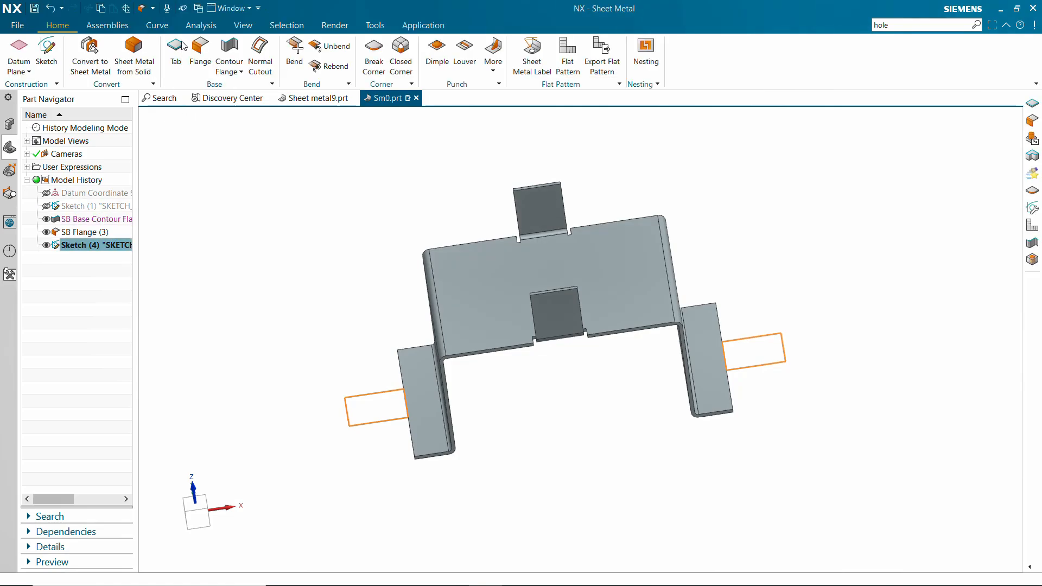
click(178, 50)
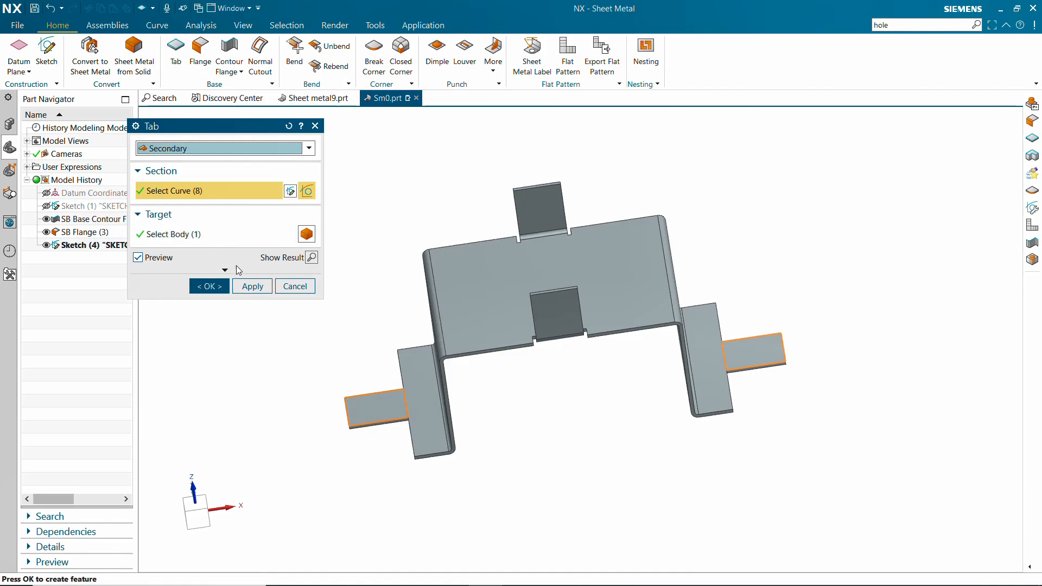
click(204, 287)
middle_drag(337, 288, 368, 291)
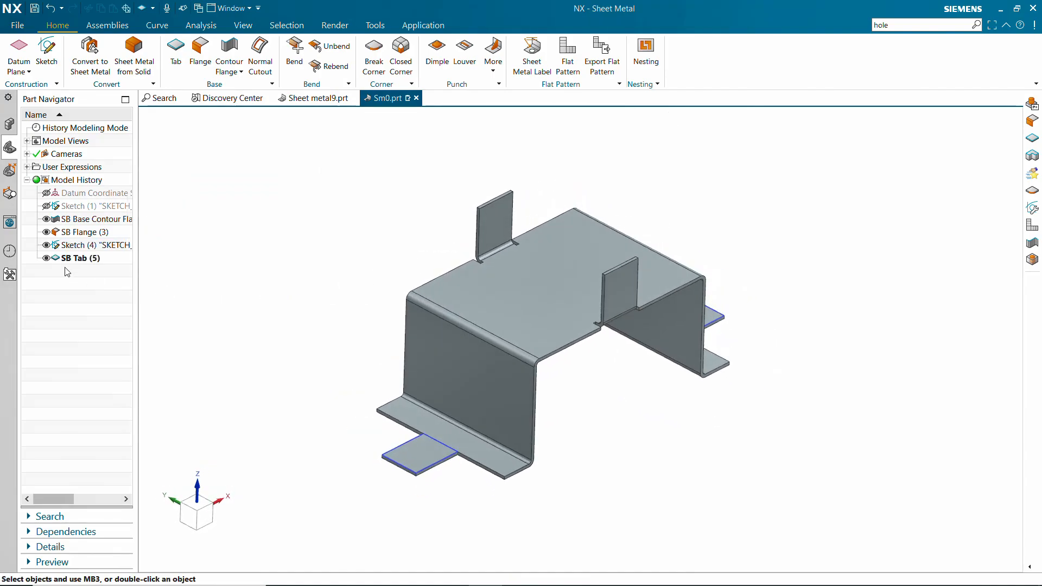
click(47, 245)
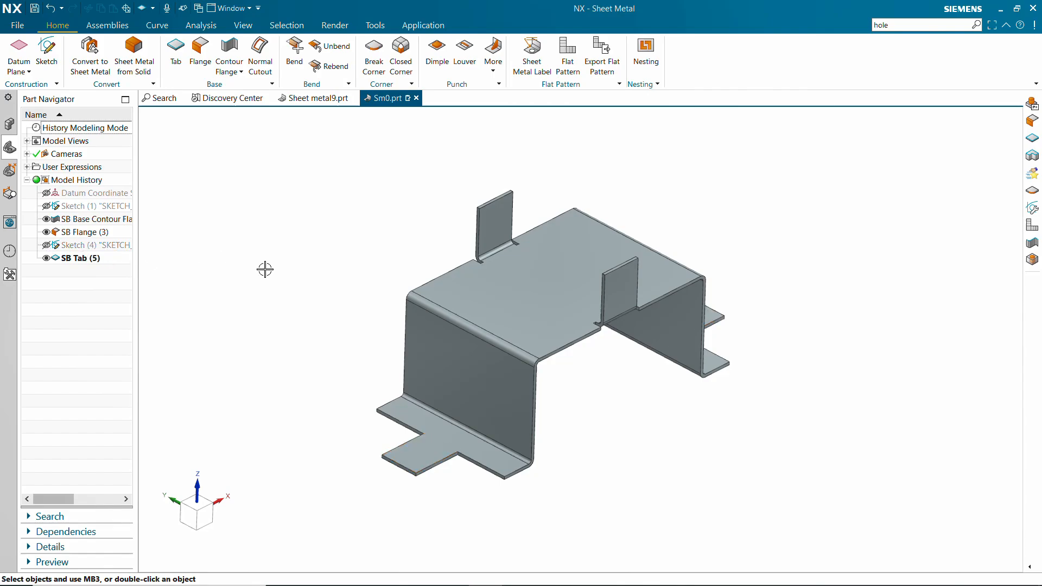
Edit the contour flange's profile sketch and set the left foot's length to 50 mm
right_click(90, 219)
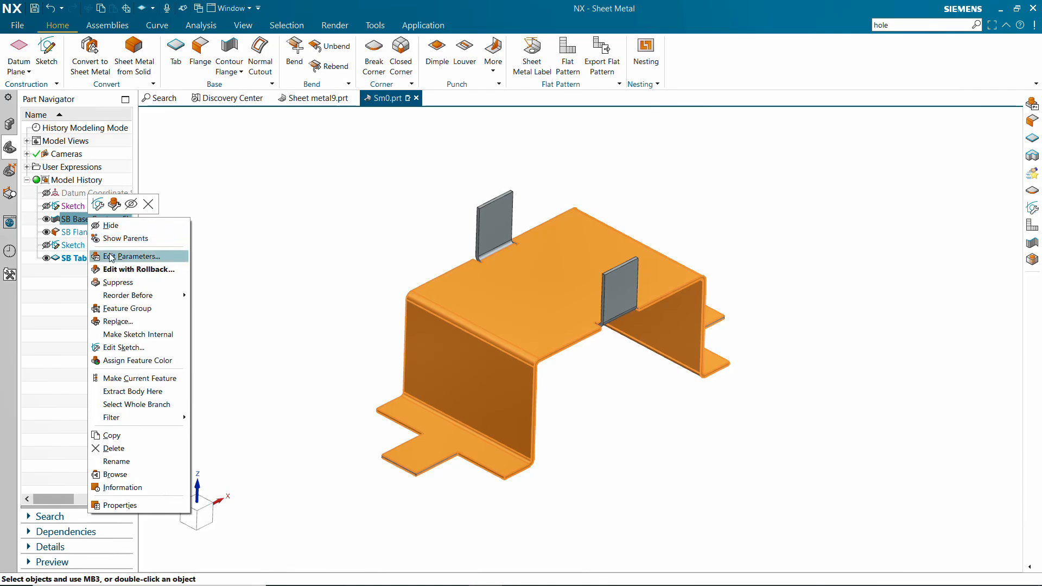
click(261, 240)
right_click(105, 214)
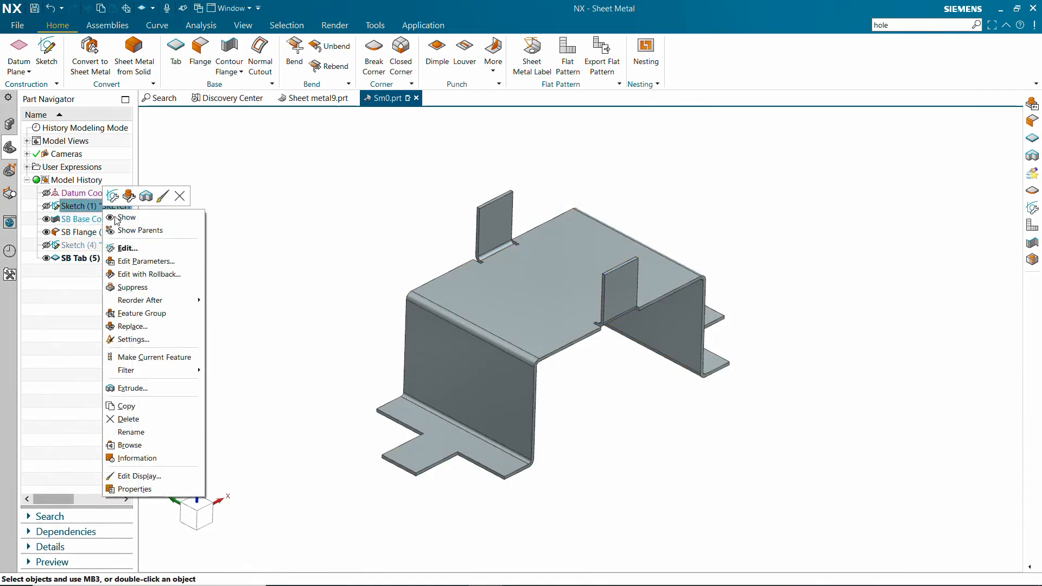
click(133, 248)
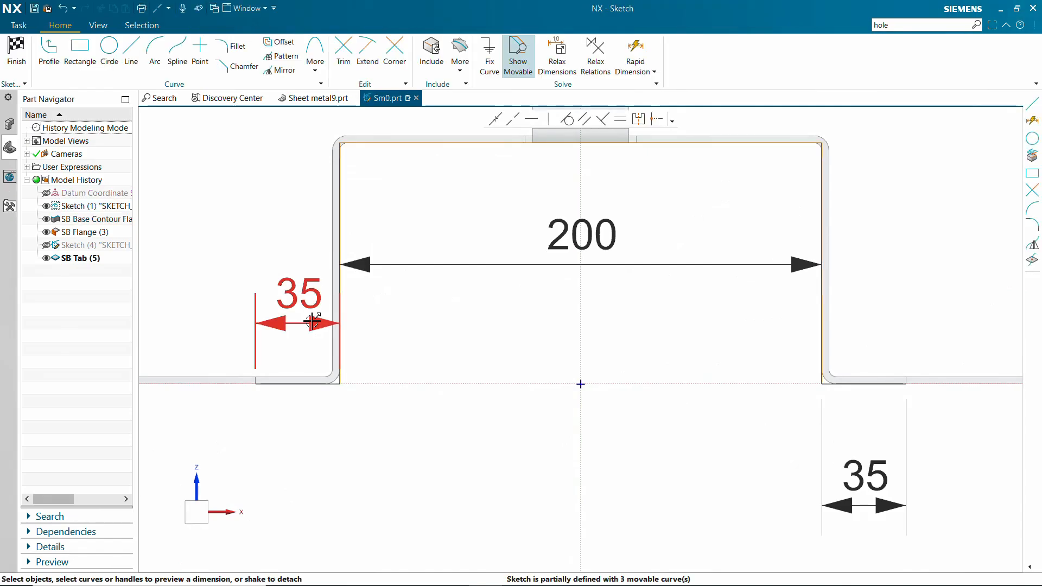
double_click(313, 307)
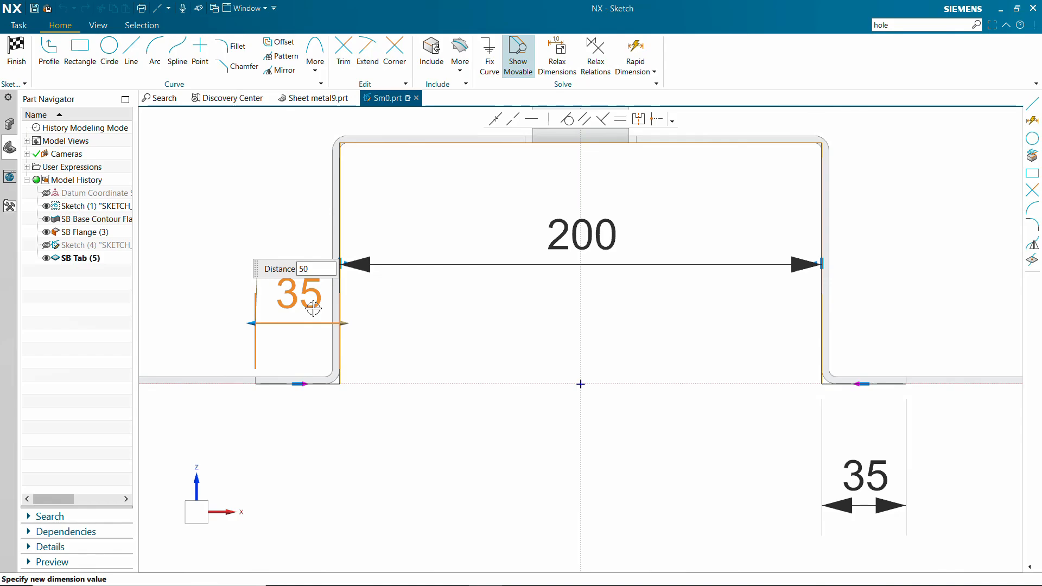
text(50)
key(Return)
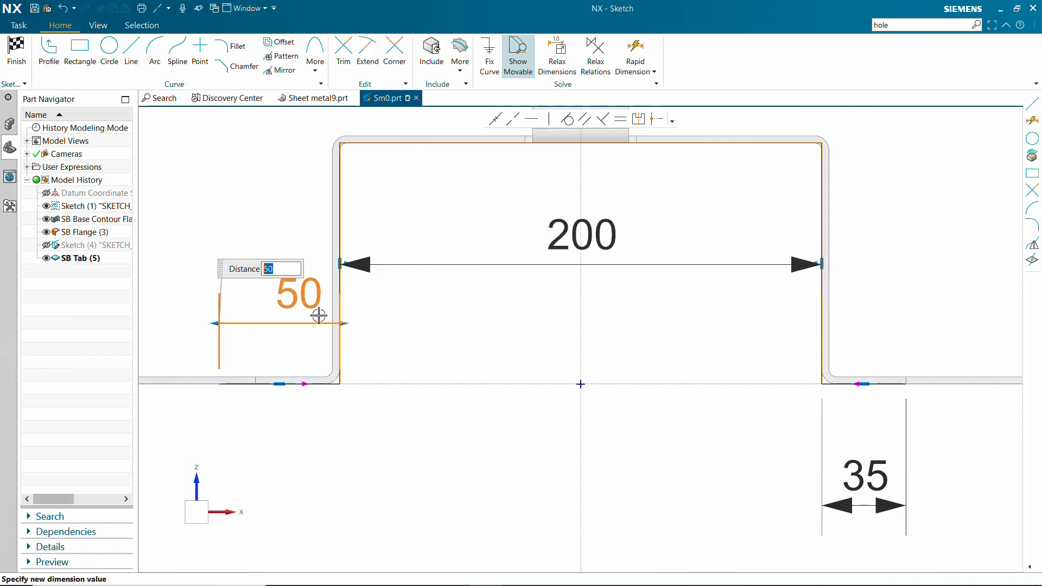
Set the right foot's length to 50 mm and finish the profile sketch
double_click(900, 476)
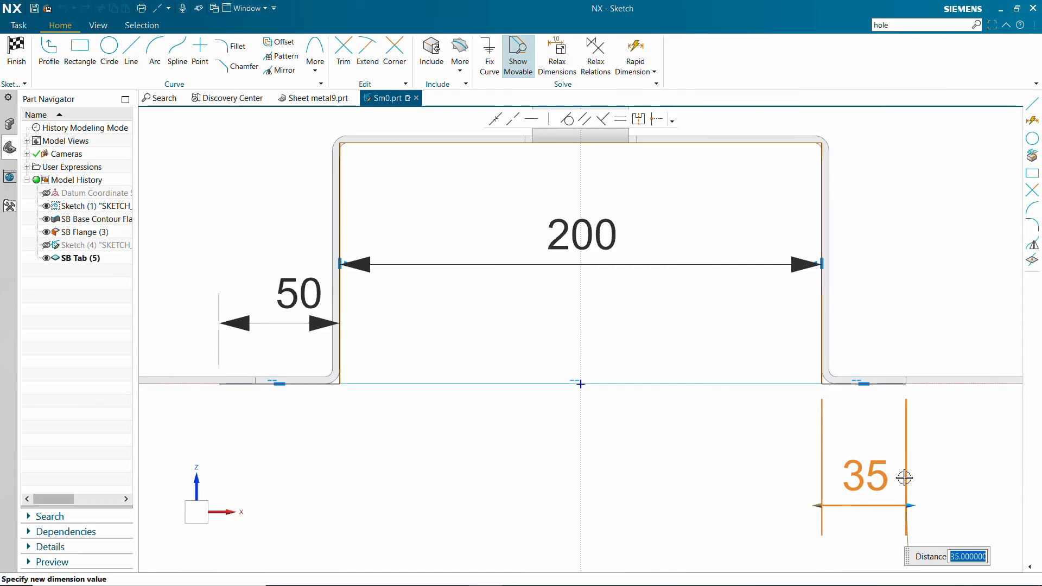
text(50)
key(Return)
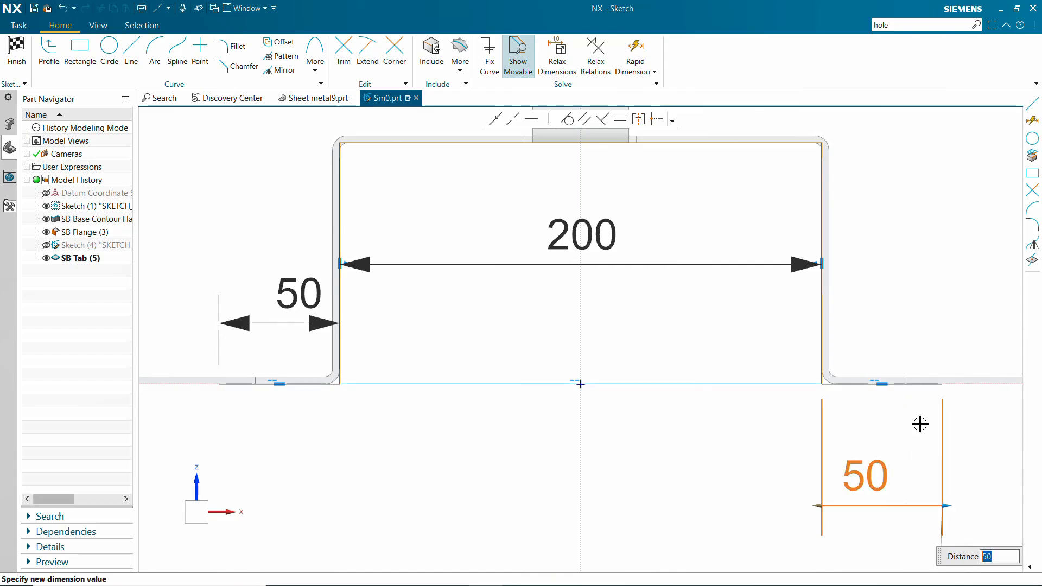
click(17, 54)
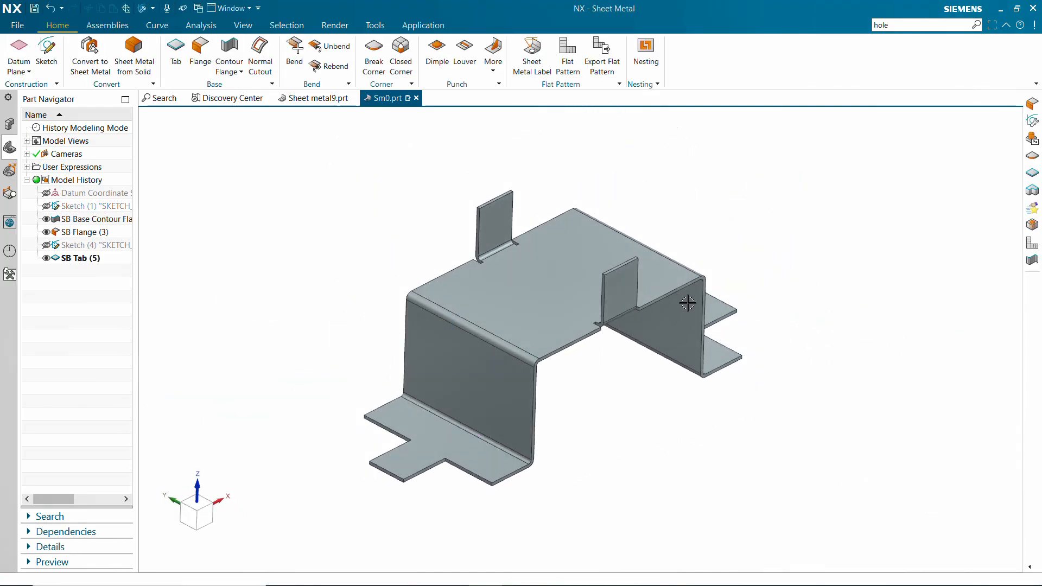
Start a Break Corner with the Blend method and 20 mm radius on the four upper corners of both upright flanges
click(374, 62)
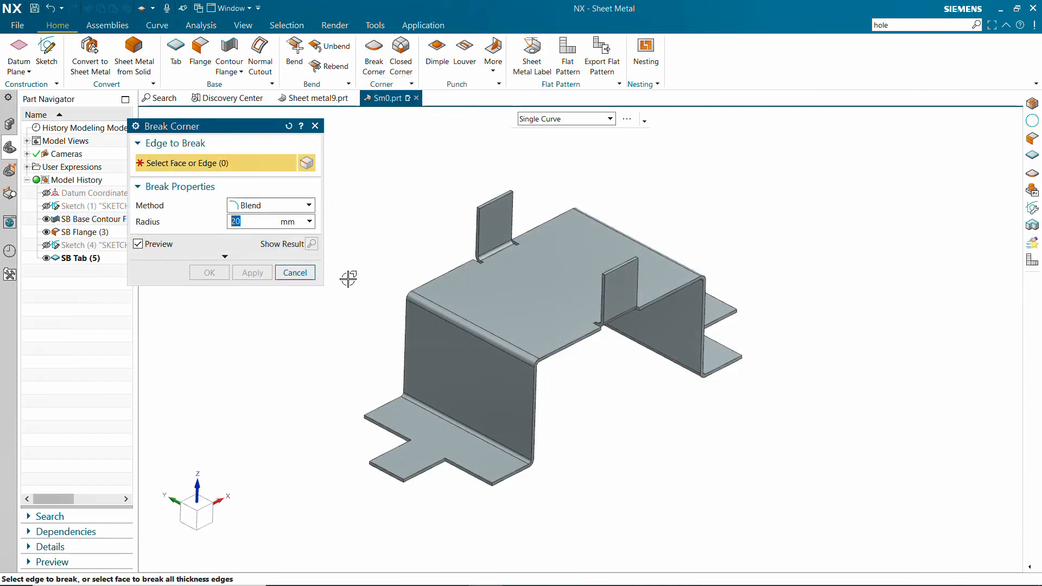
scroll(467, 198, up, 5)
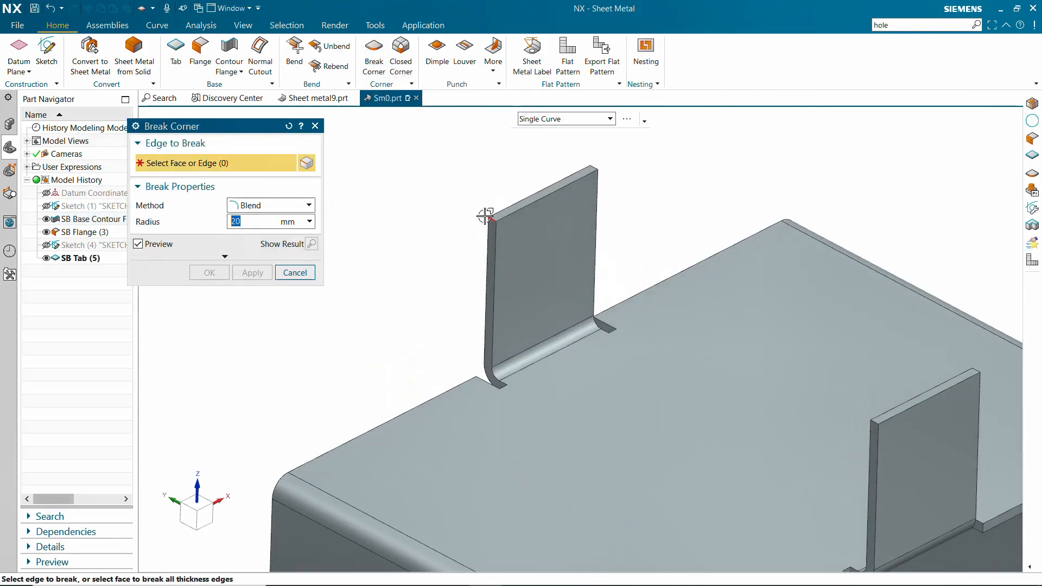
click(486, 217)
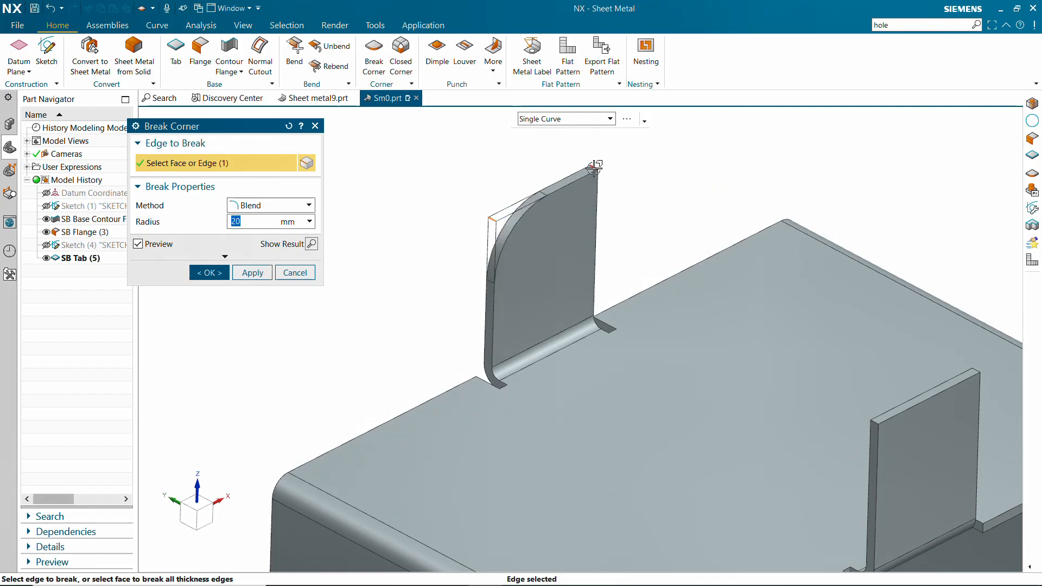
click(594, 168)
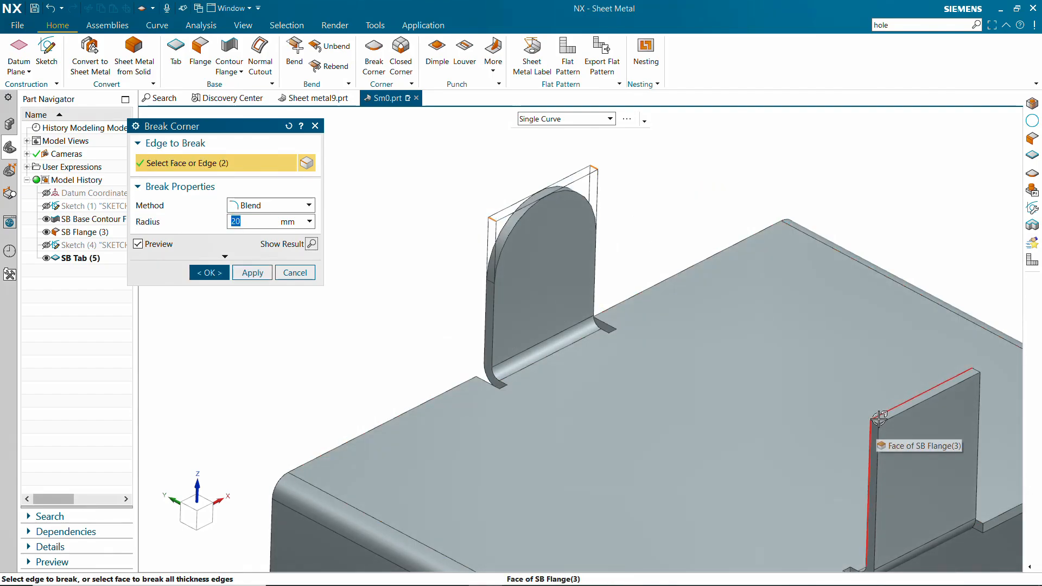
scroll(879, 419, up, 5)
click(871, 422)
scroll(867, 417, down, 5)
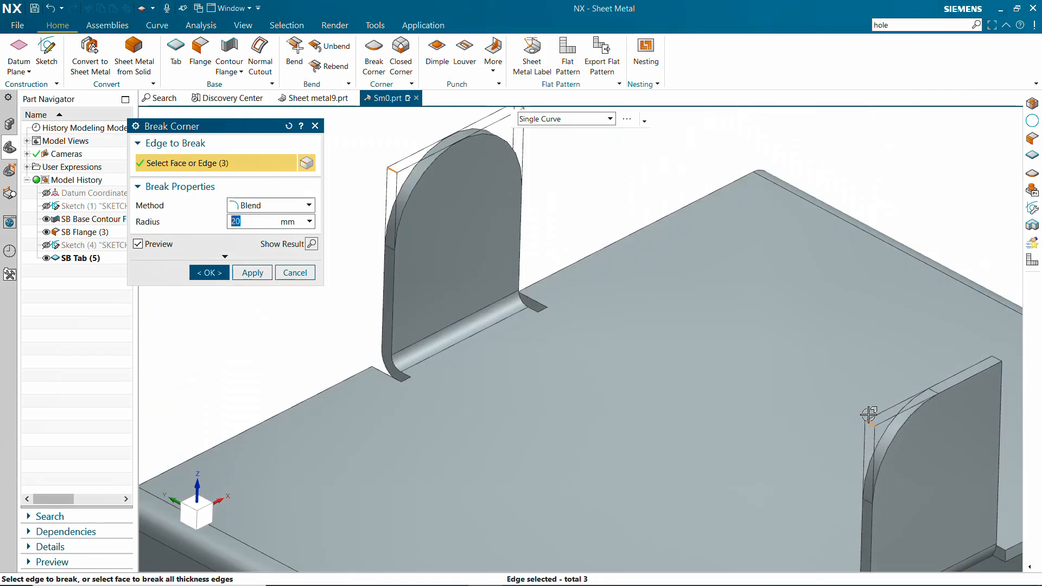
click(865, 384)
Add the left foot tab's two outer corners to the 20 mm corner break
scroll(852, 385, down, 5)
scroll(740, 530, up, 8)
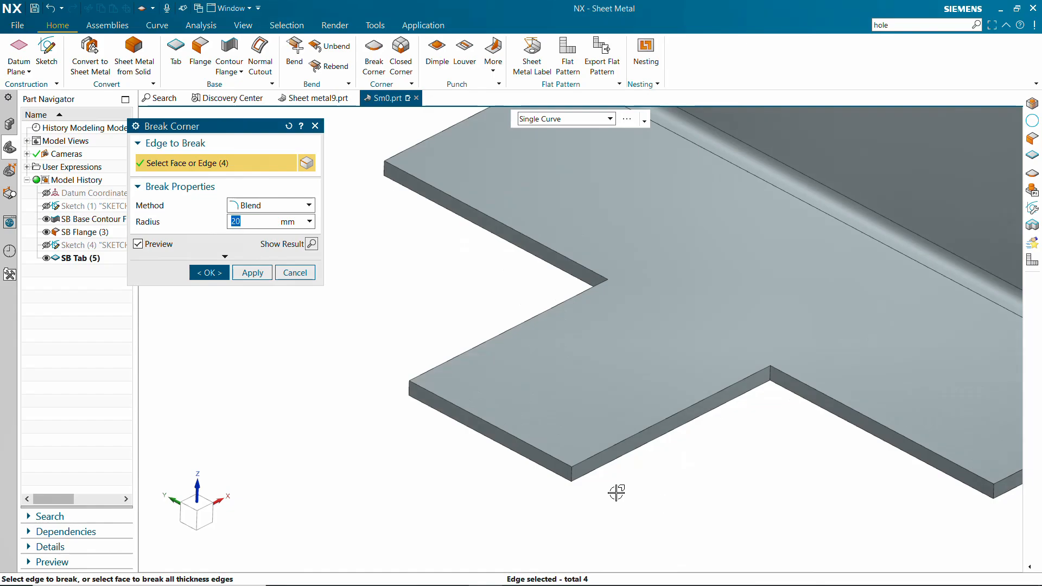
click(410, 395)
scroll(454, 427, down, 6)
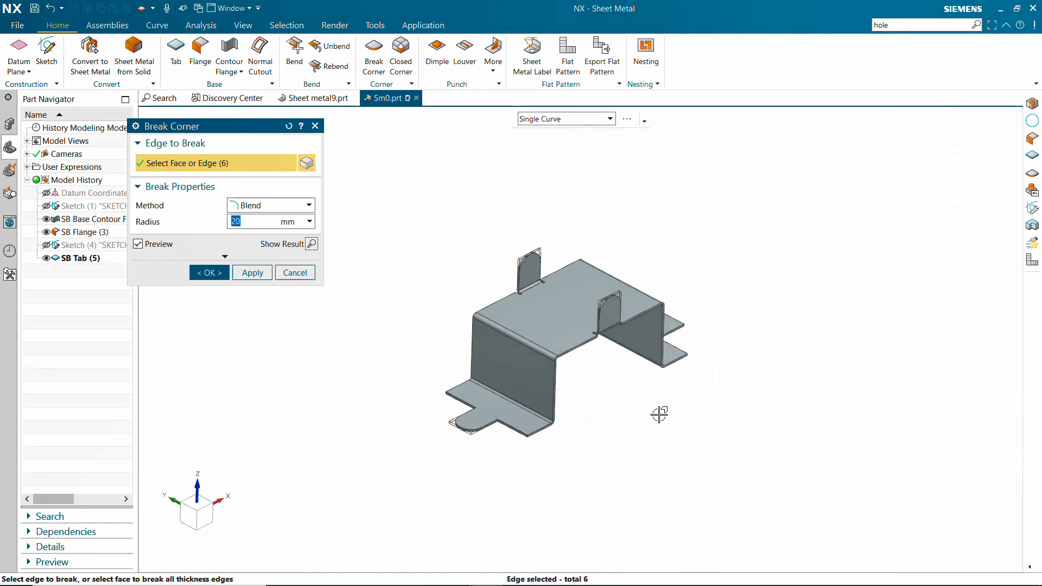
Add the right foot tab's two outer corners to the corner break and create the 20 mm blends
middle_drag(659, 414, 618, 446)
scroll(616, 449, down, 3)
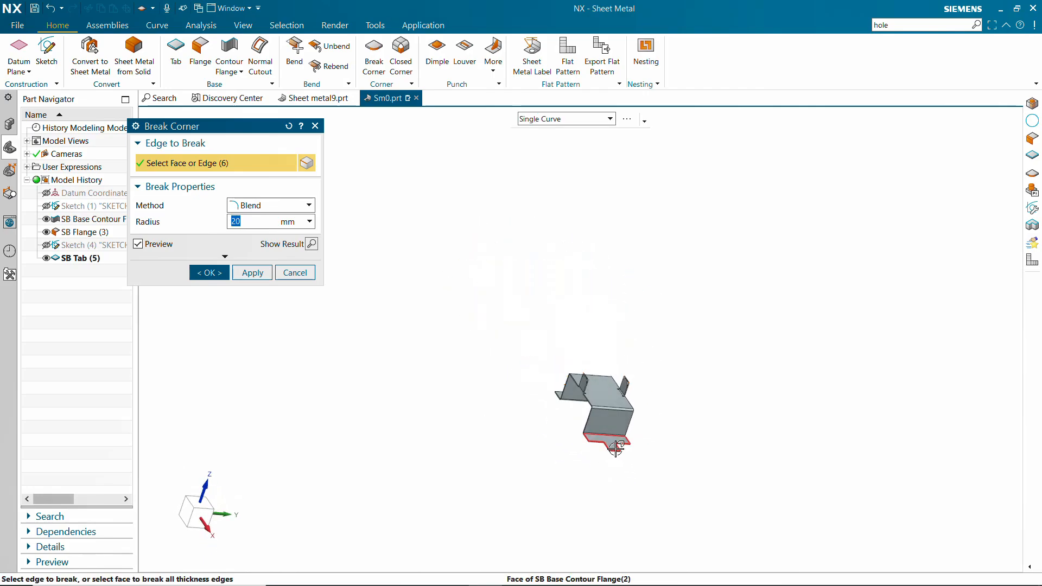
scroll(616, 449, up, 6)
scroll(556, 464, up, 3)
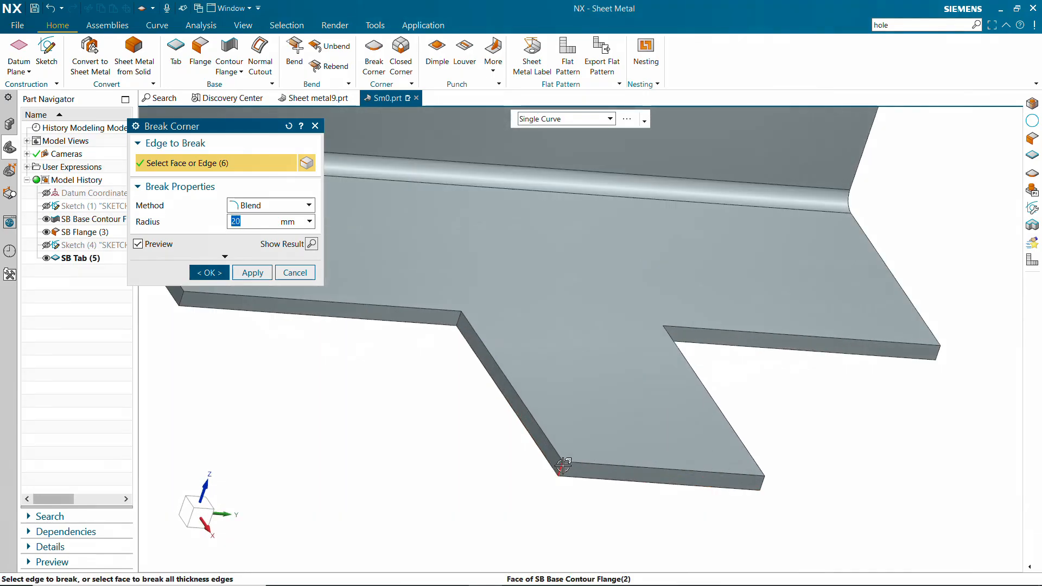
click(643, 475)
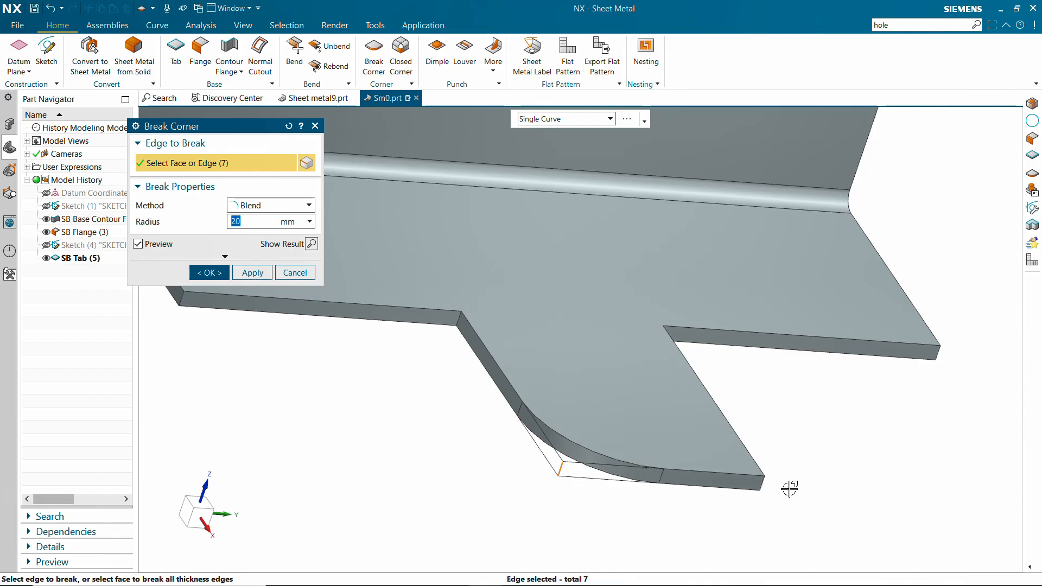
click(763, 480)
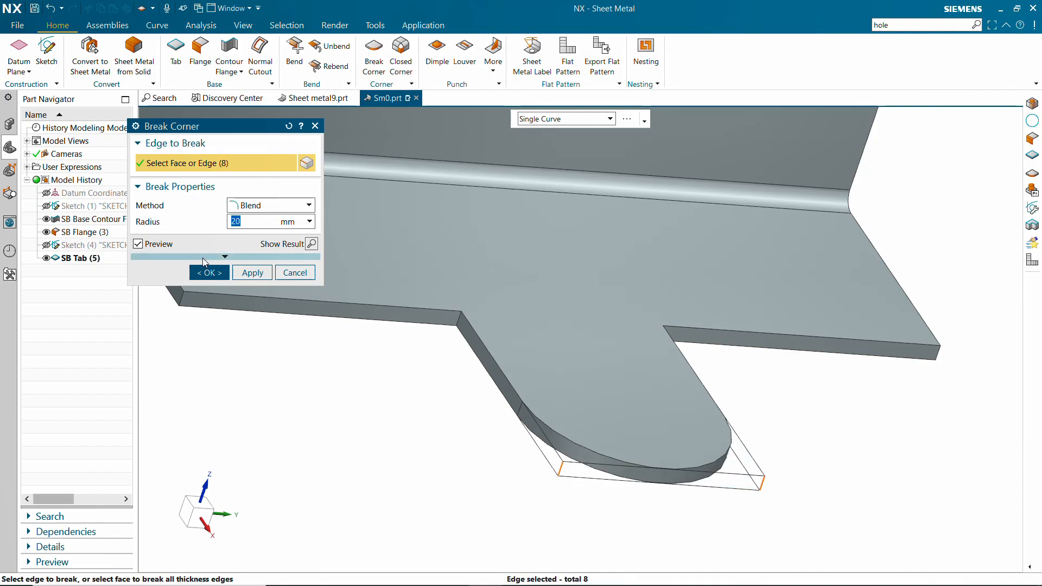
click(206, 272)
Start a simple through-body Hole and place its first point at the arc centre of the right foot tab's rounded end
scroll(495, 402, down, 8)
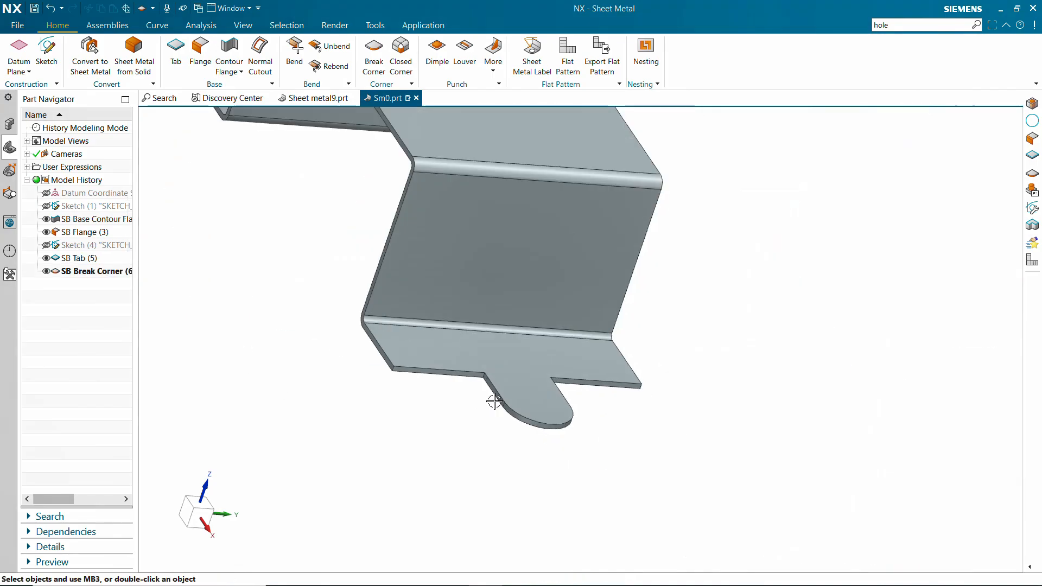
middle_drag(493, 402, 572, 374)
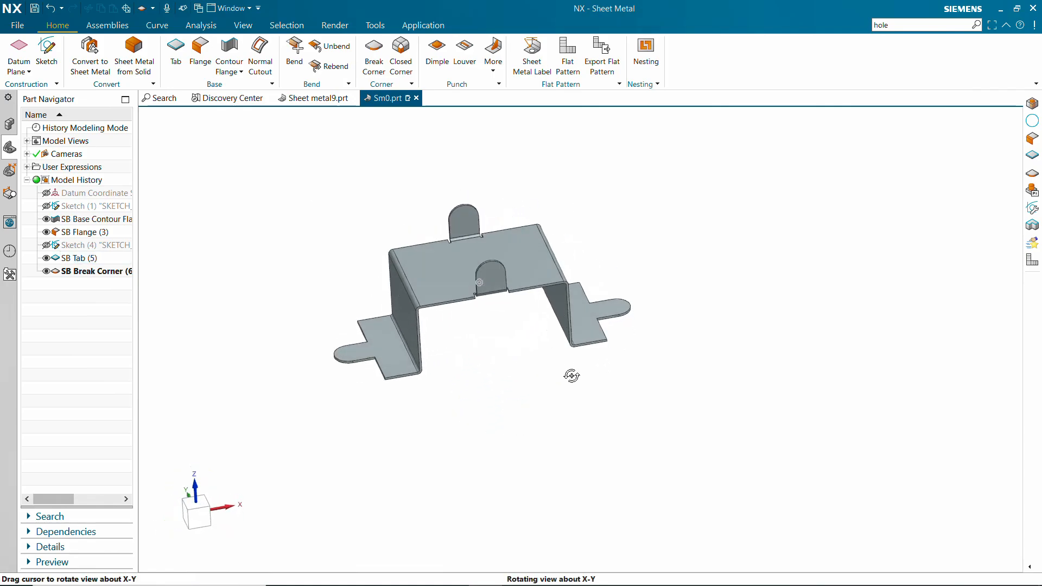
scroll(478, 228, up, 3)
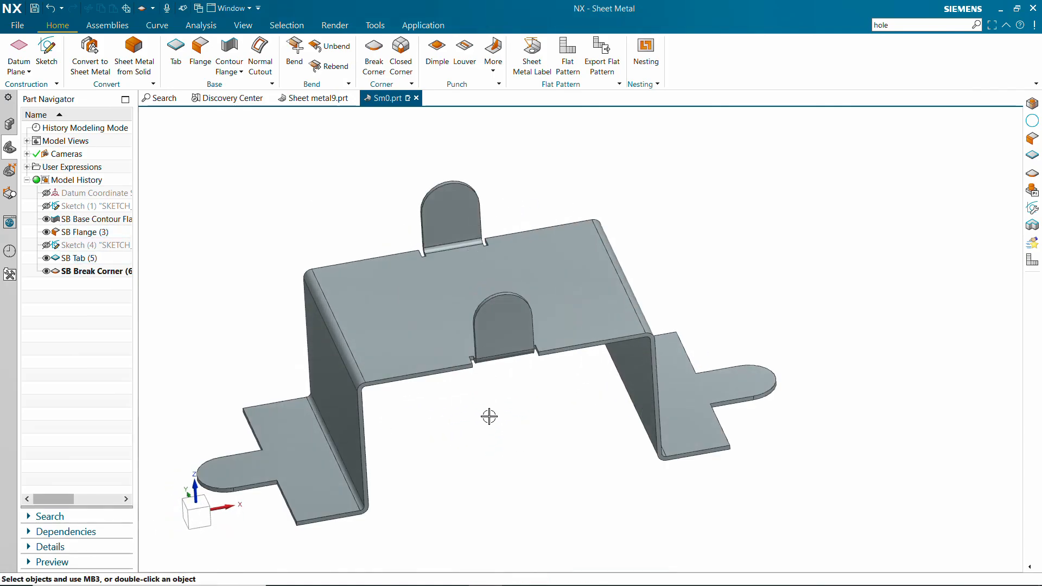
shift+middle_drag(495, 419, 588, 409)
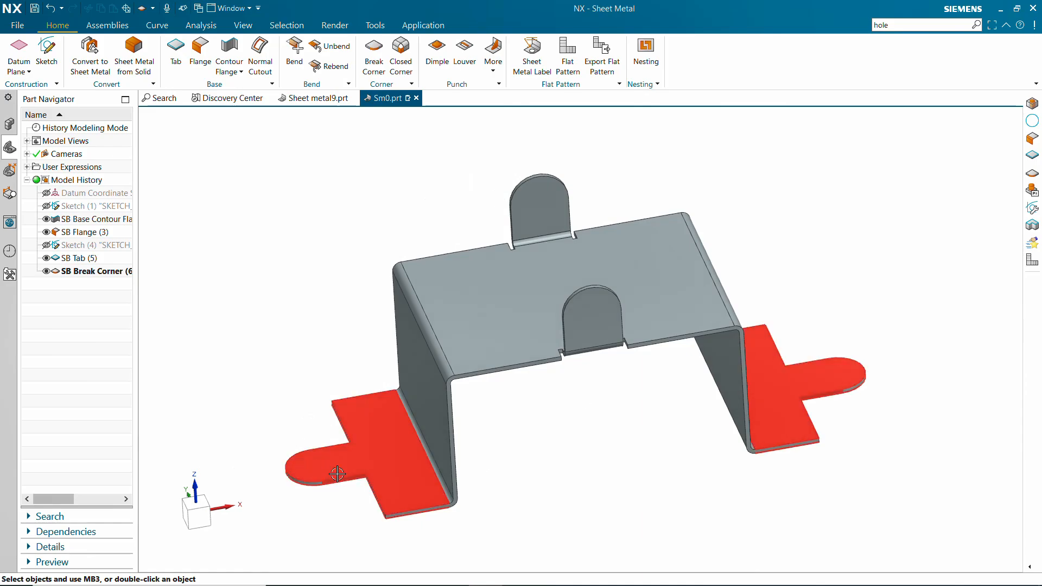
scroll(844, 112, down, 2)
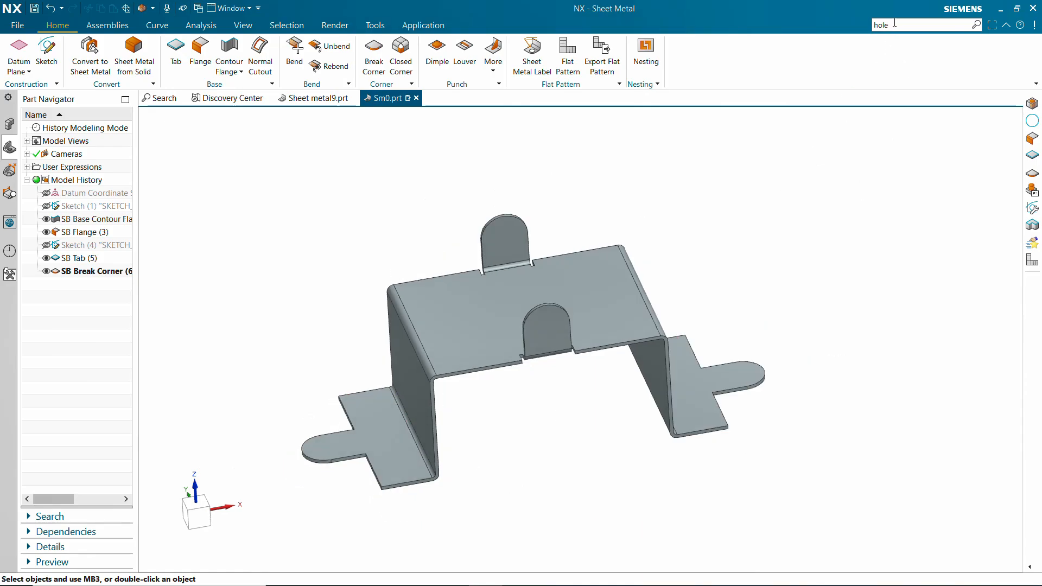
click(890, 53)
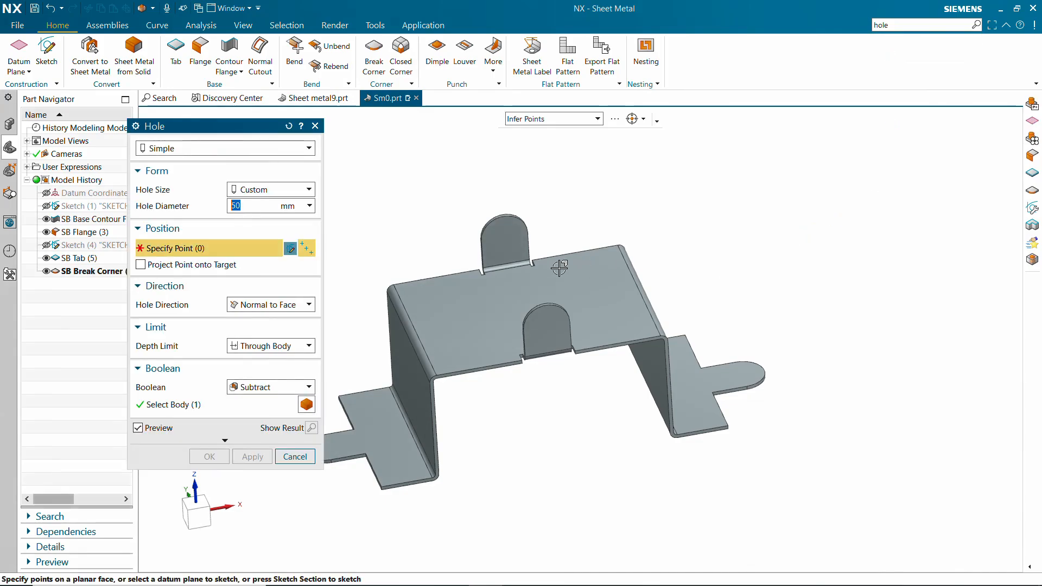
scroll(732, 374, up, 5)
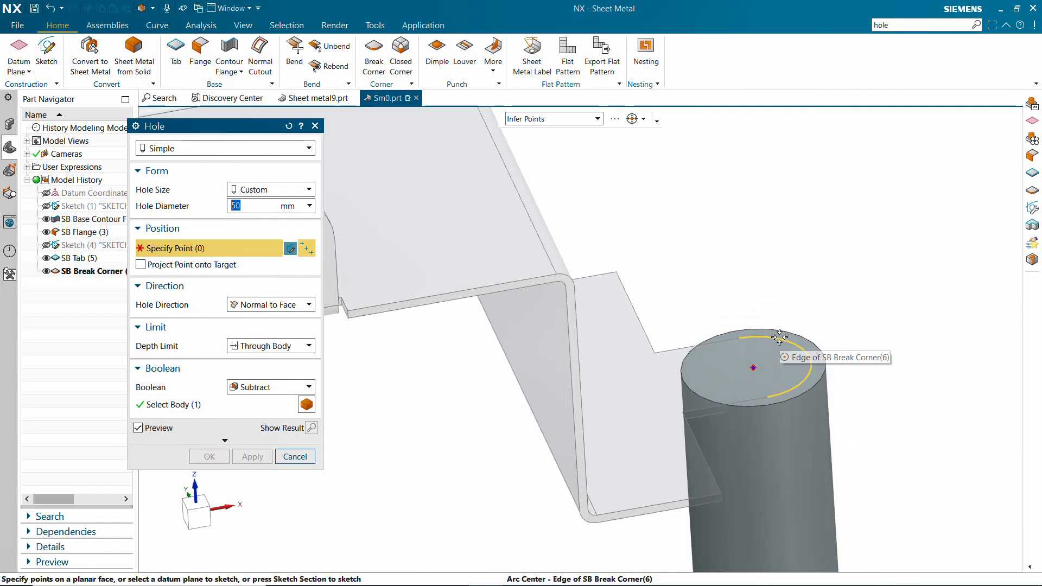
click(779, 337)
Add the arc centre of the left foot tab's rounded end, set the hole diameter to 20 mm and preview the result
scroll(732, 369, down, 5)
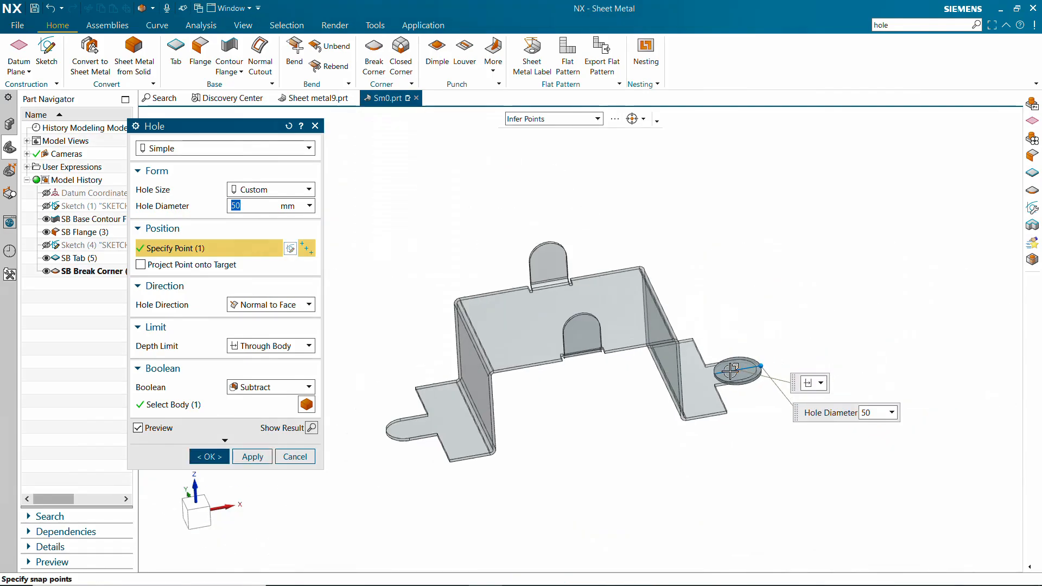
scroll(374, 442, up, 5)
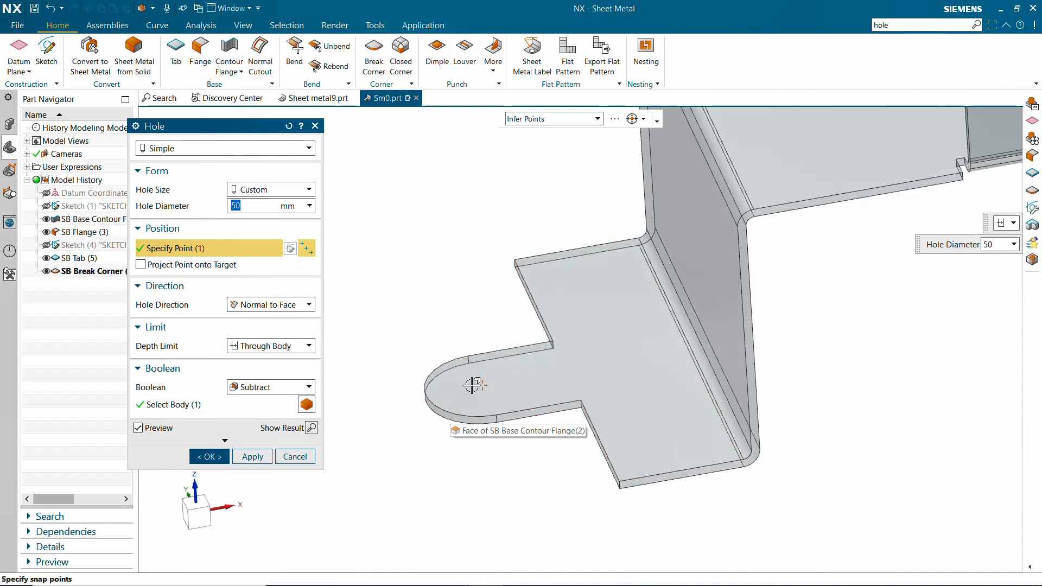
click(428, 400)
click(428, 401)
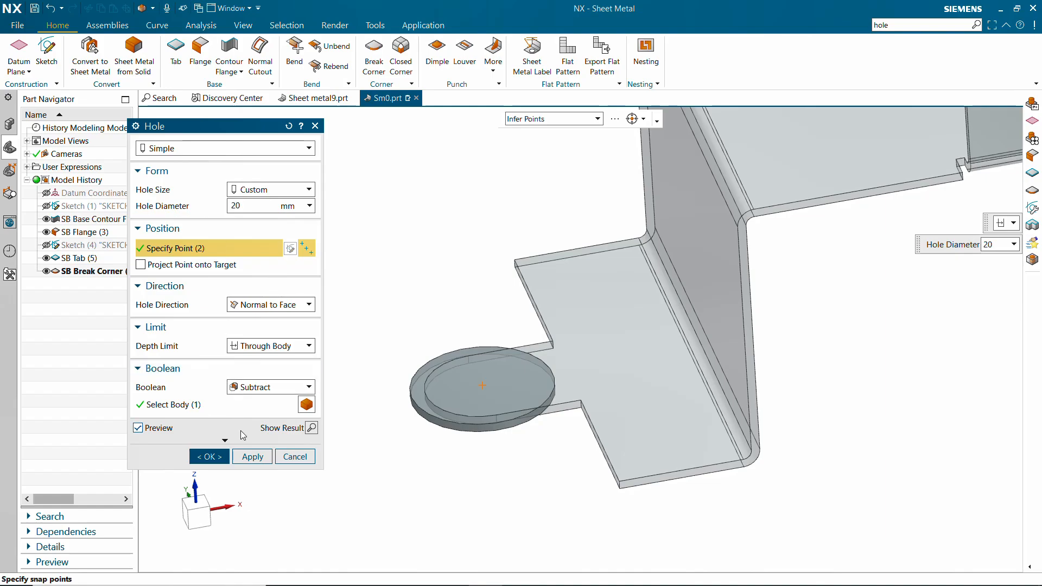
click(309, 428)
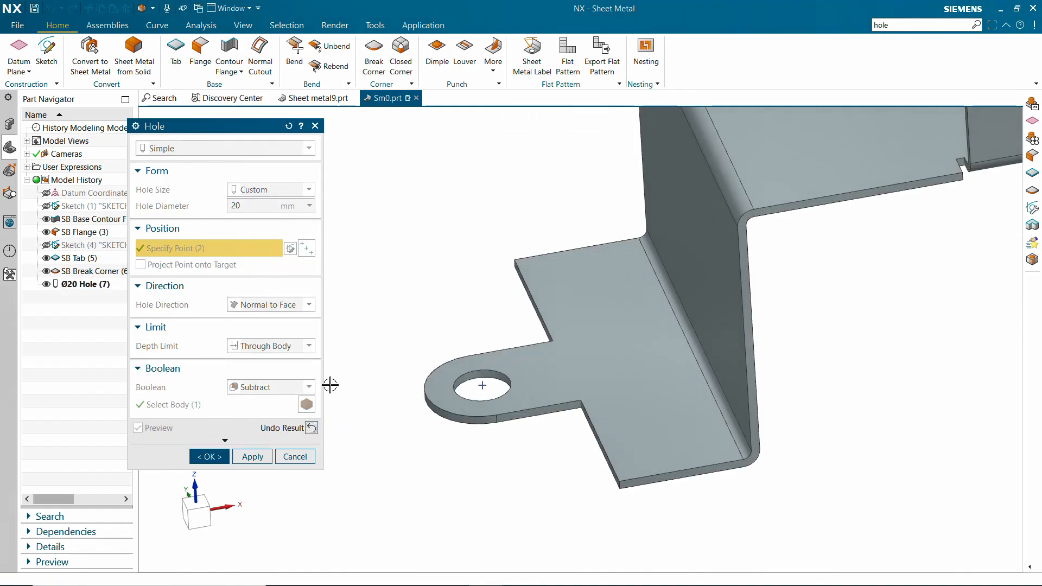
click(311, 429)
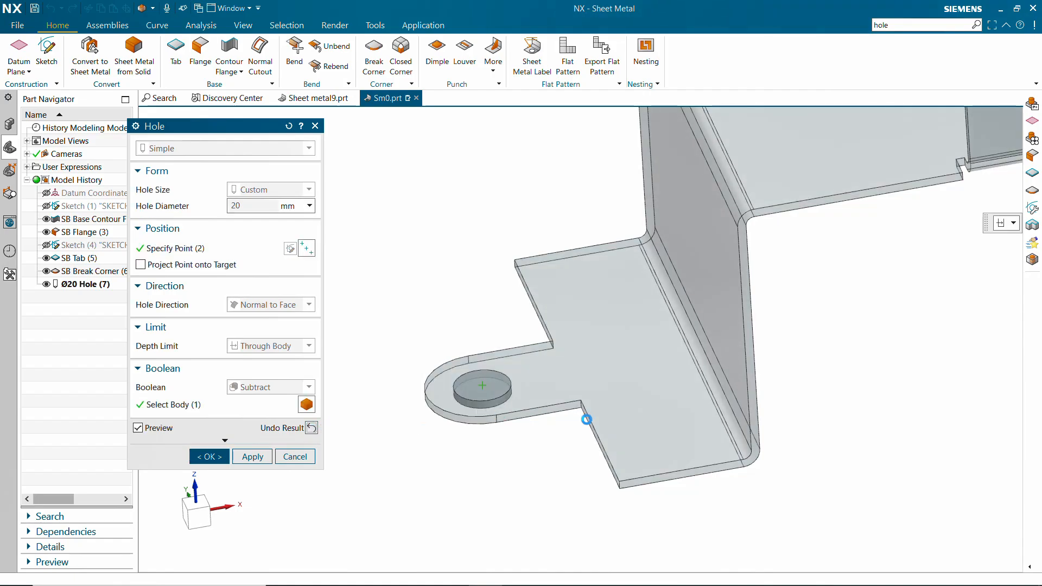
Add the arc centre of the front upright flange and create the 20 mm holes through both upright flanges and foot tabs
scroll(585, 419, down, 3)
scroll(794, 255, up, 3)
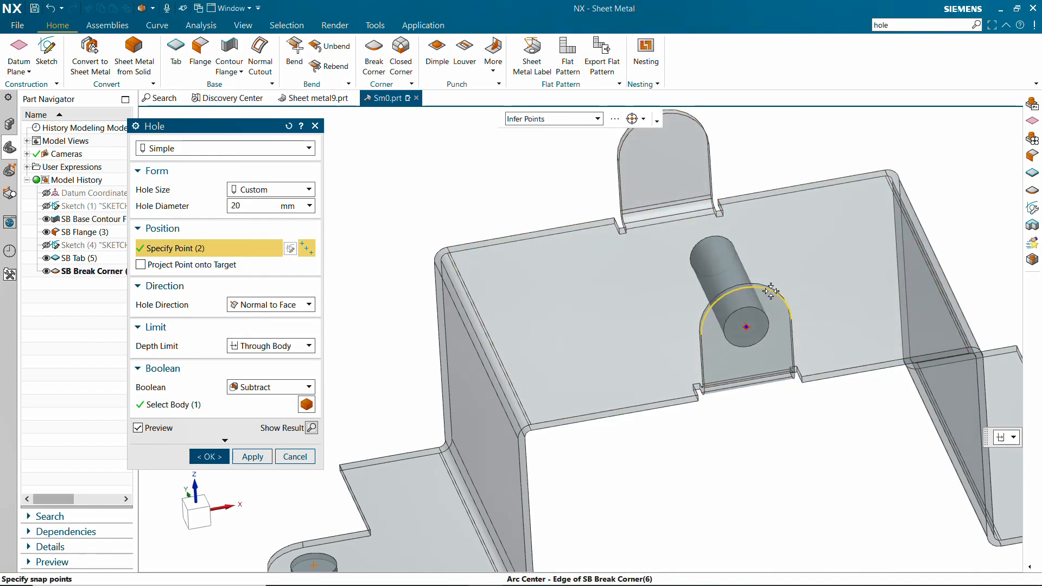
click(771, 292)
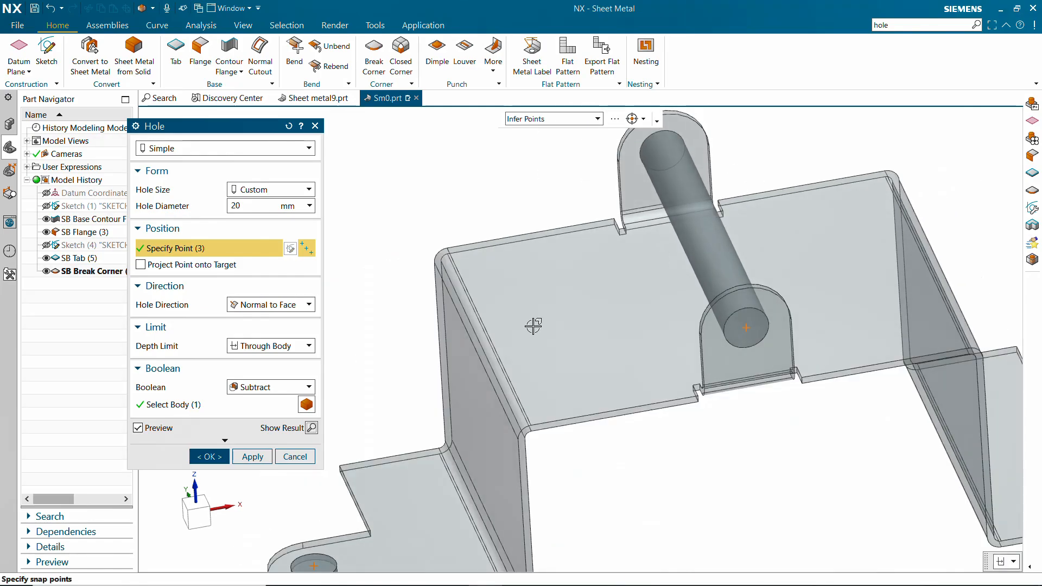
click(208, 456)
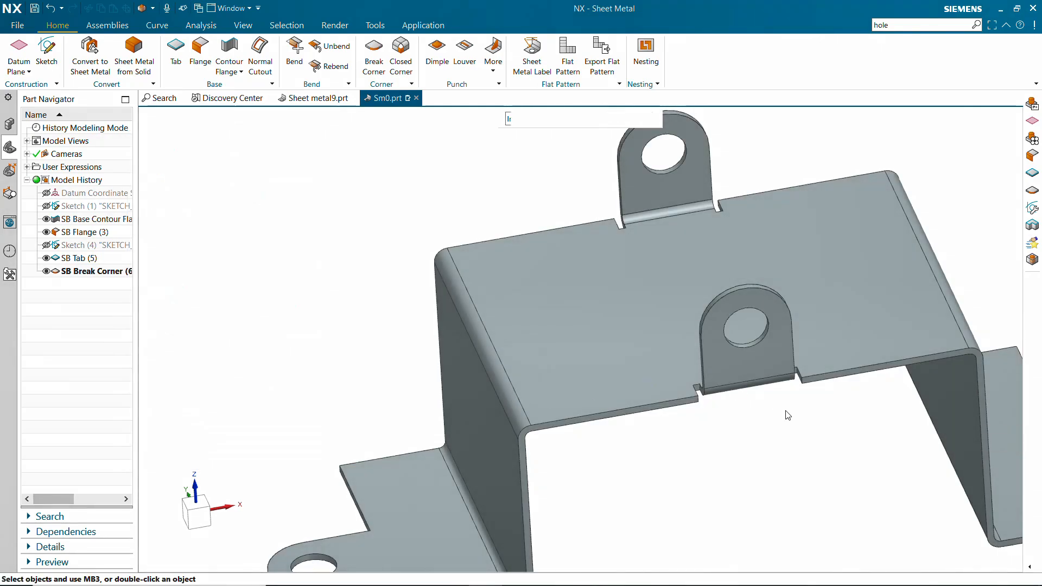
Start another through-body Hole on the left side wall's outer face, about 73 mm from its front edge and 42 mm below its upper edge
scroll(786, 414, down, 3)
middle_drag(786, 414, 576, 438)
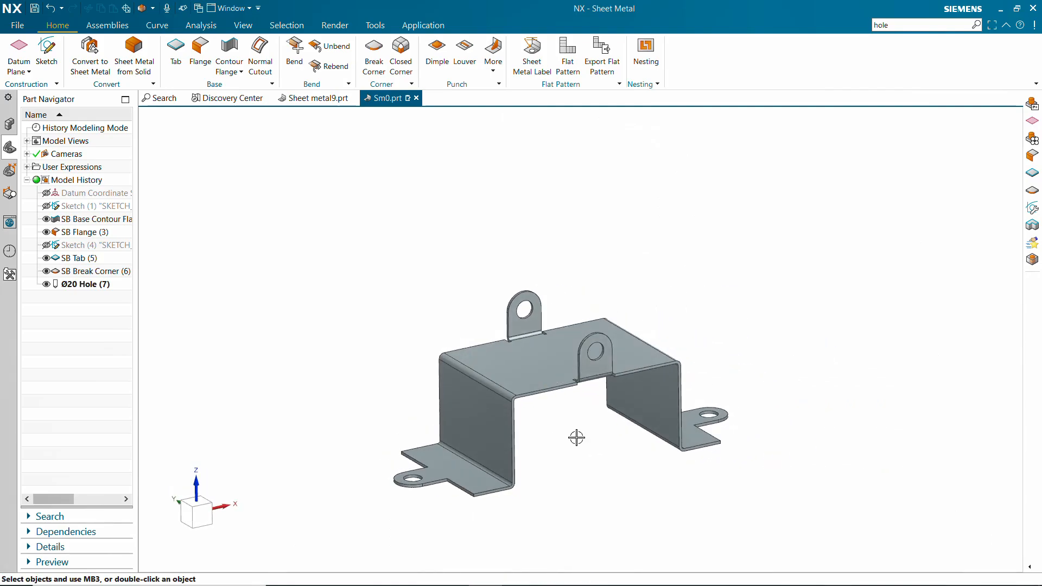
scroll(577, 437, up, 4)
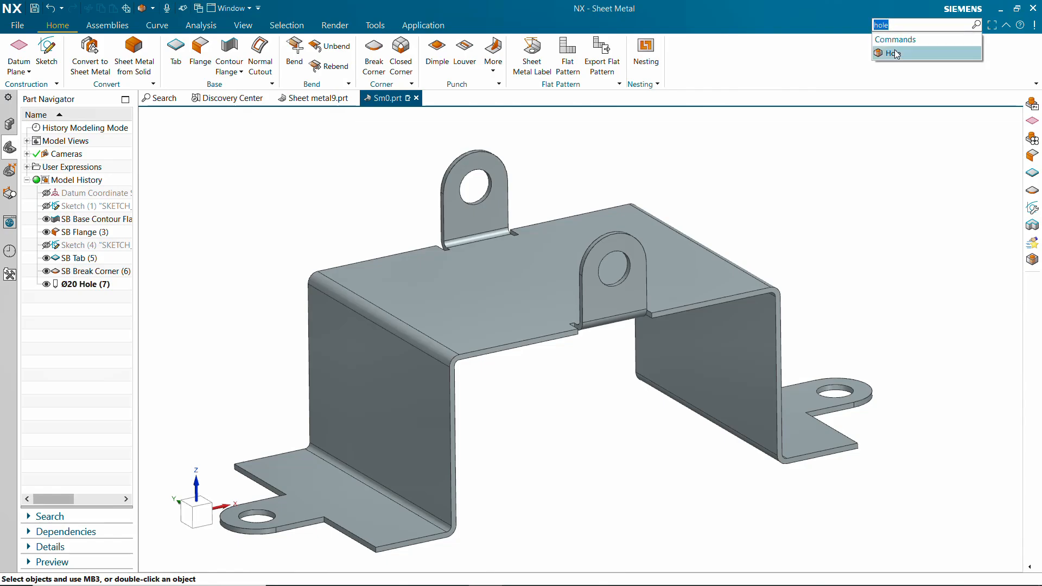
click(890, 53)
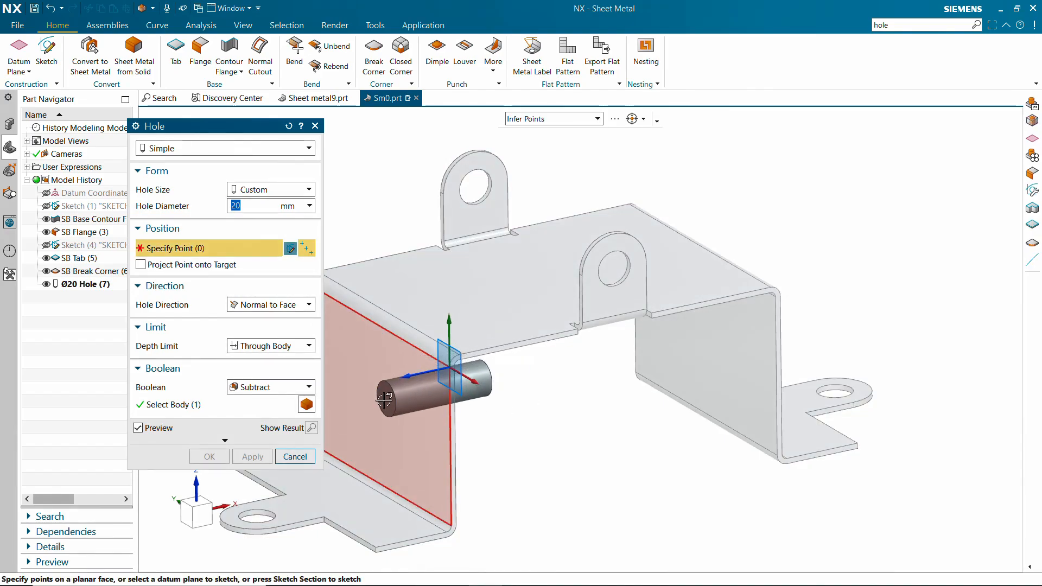
click(382, 400)
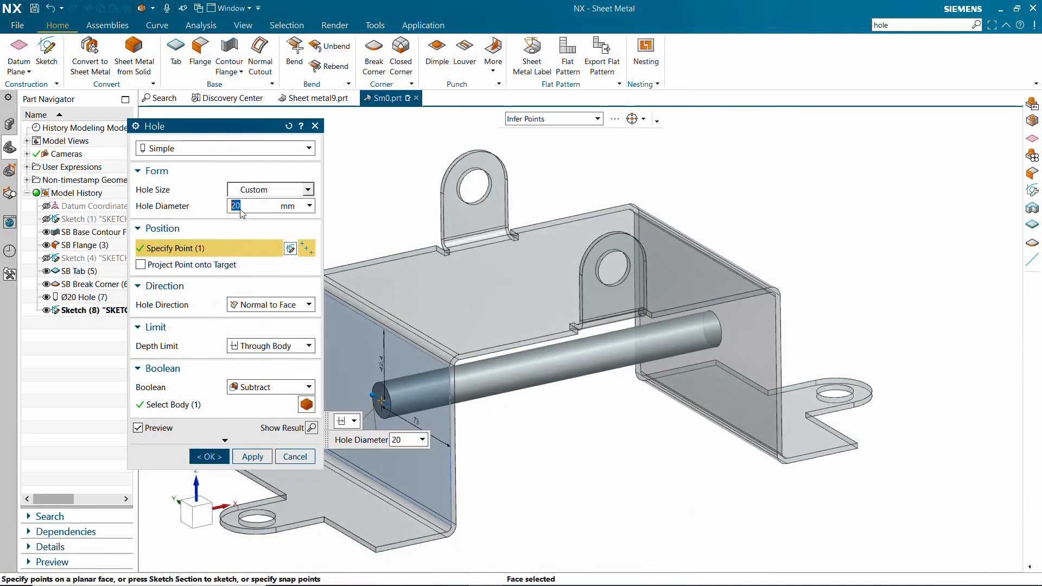
drag(206, 137, 140, 109)
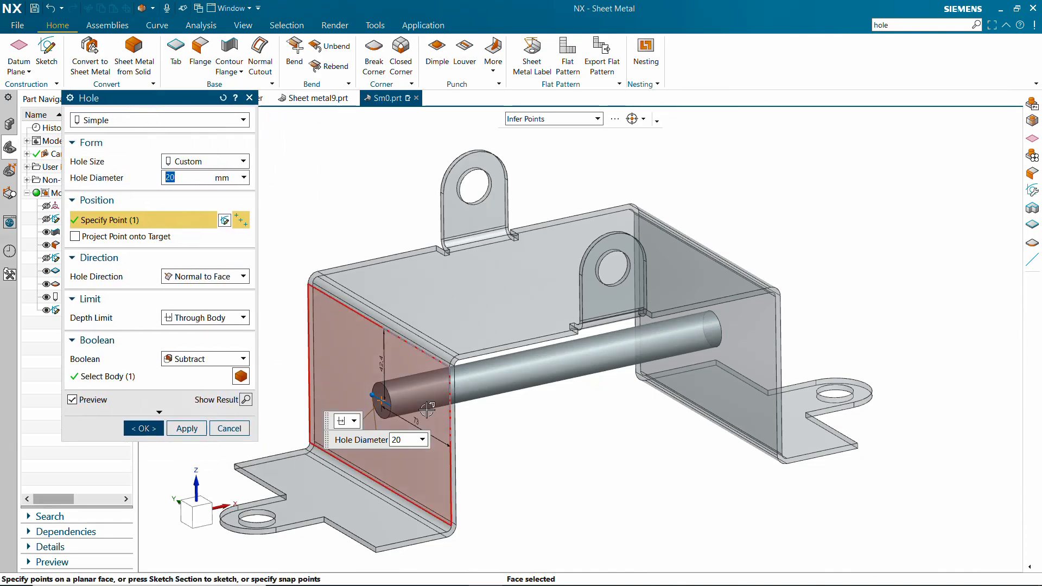
Position the side wall's hole centre 75 mm from the front vertical edge and 50 mm from the wall's upper edge
scroll(423, 420, up, 5)
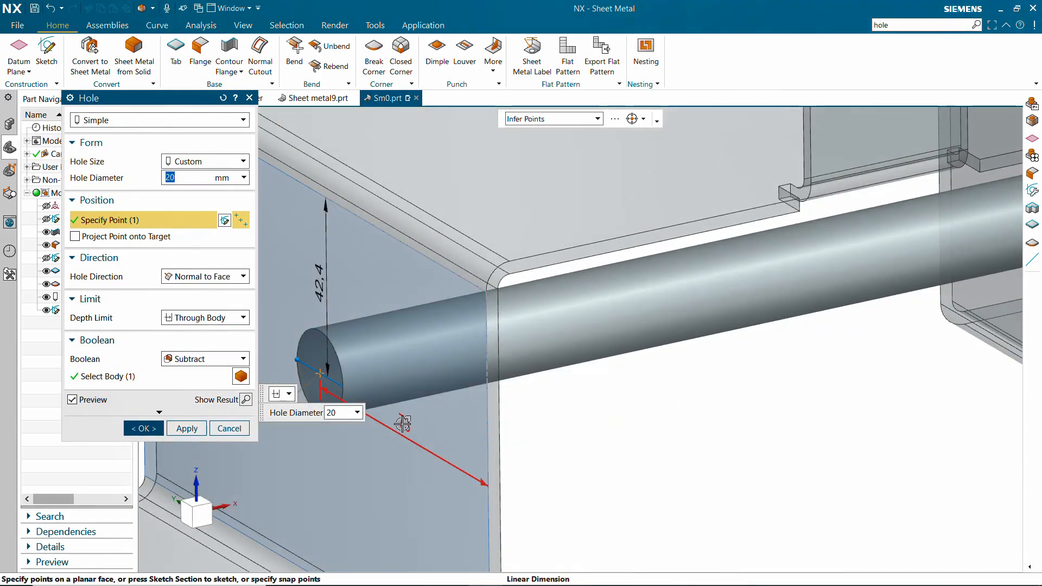
click(402, 423)
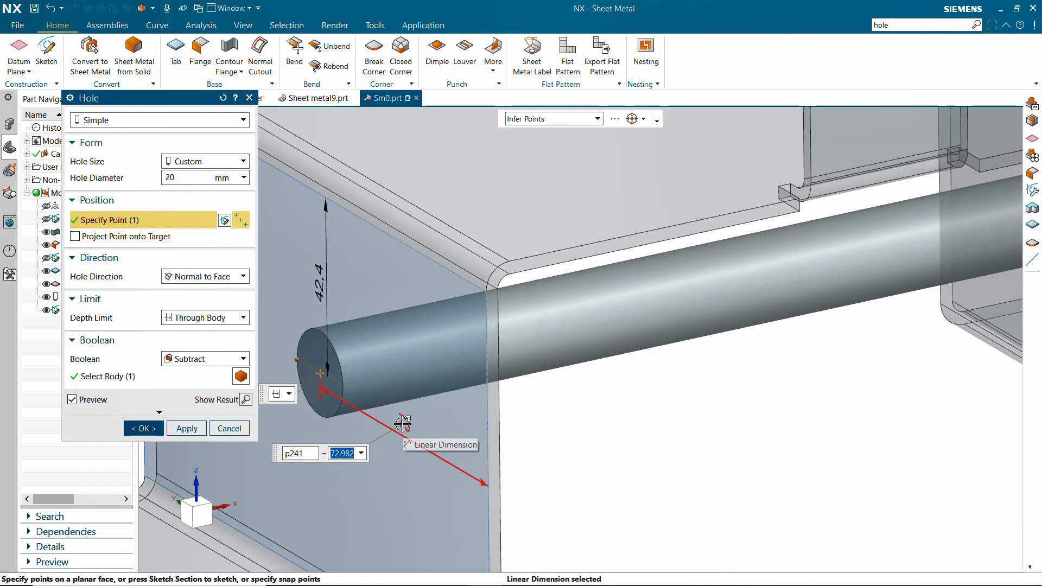
text(75)
key(Return)
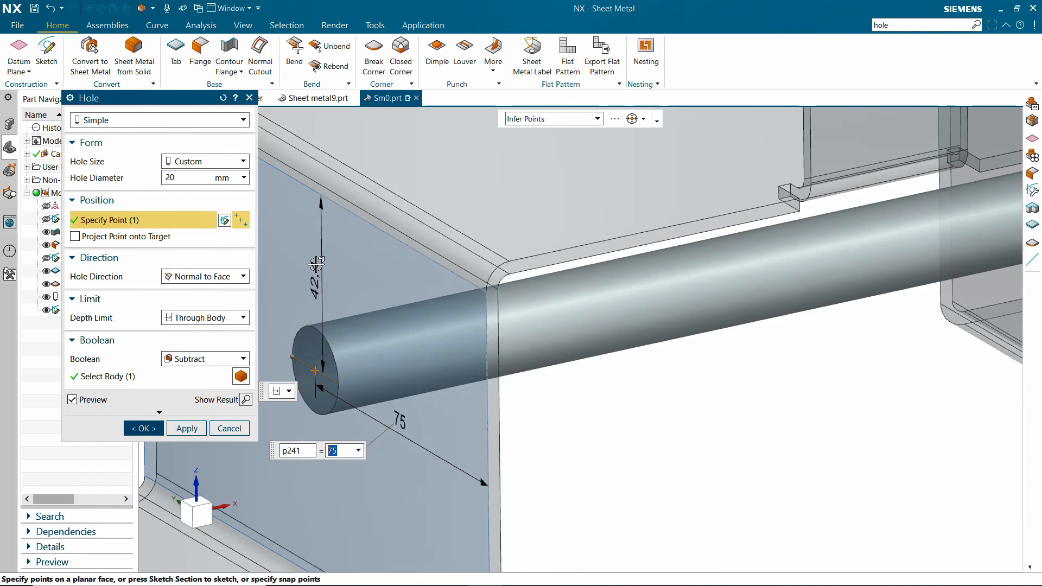
click(316, 265)
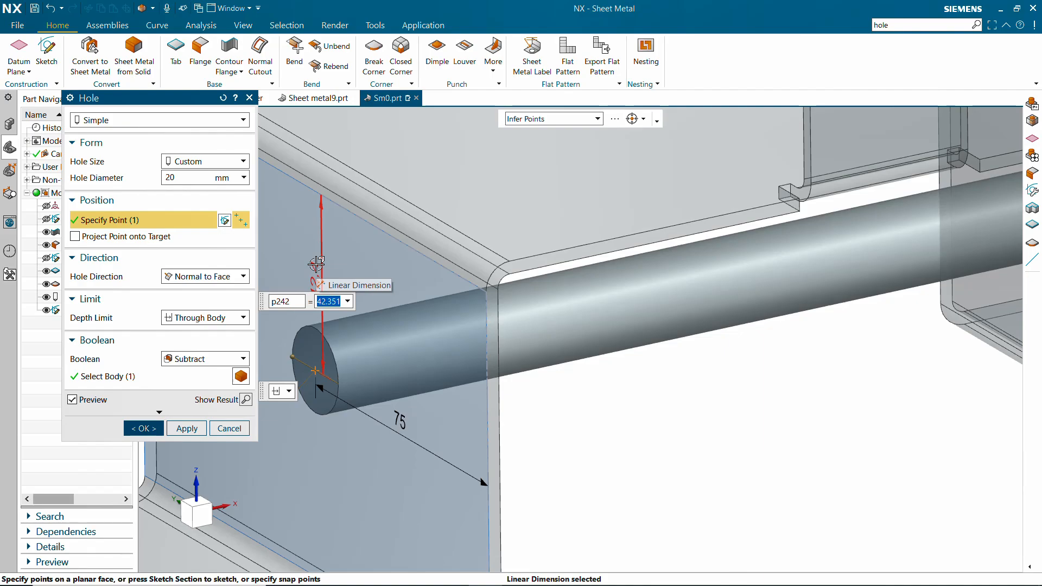
text(50)
key(Return)
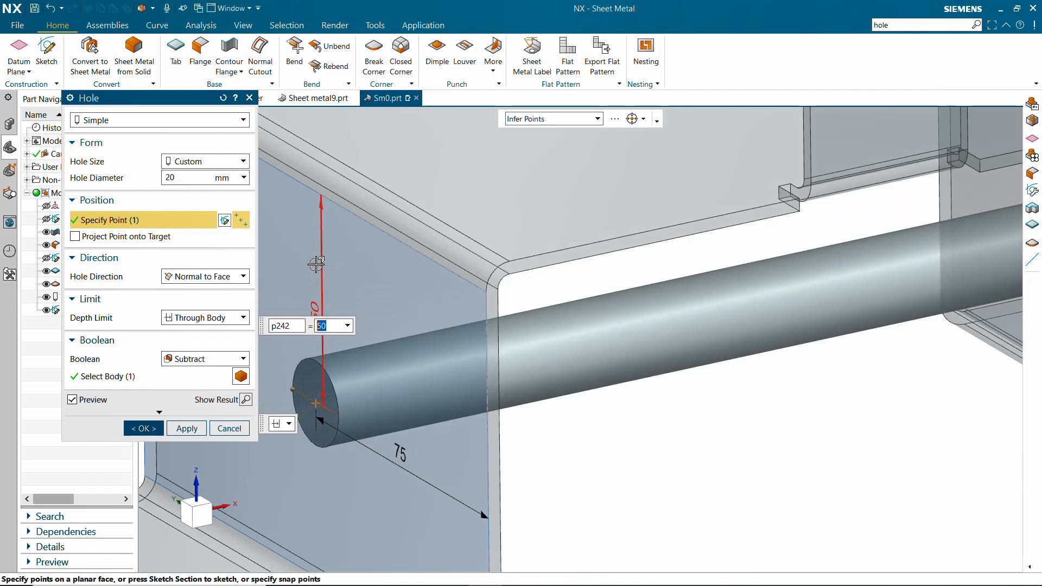
Set the side wall hole's diameter to 50 mm, preview it and create the hole through both side walls
click(198, 176)
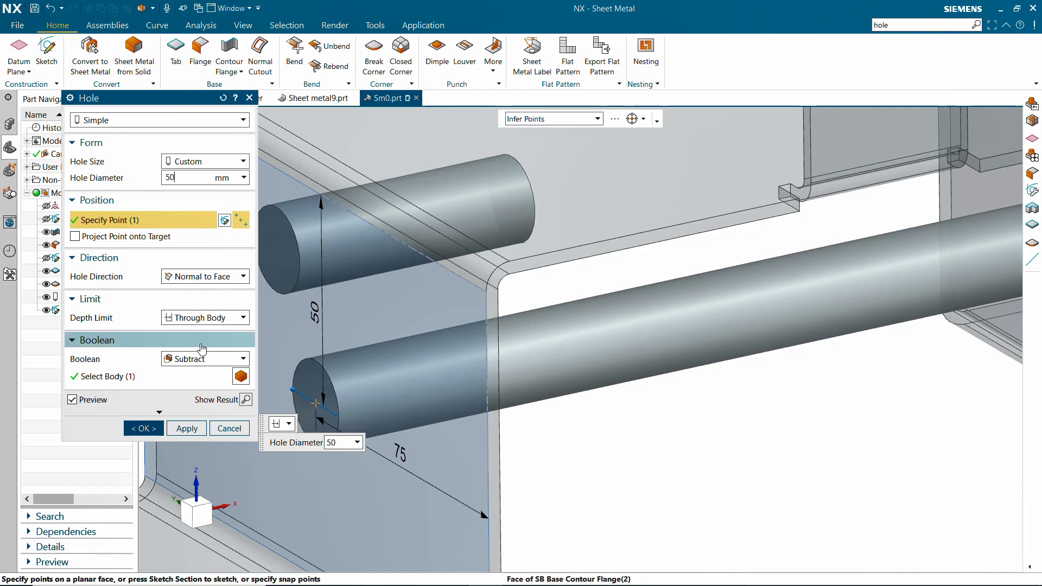
click(246, 400)
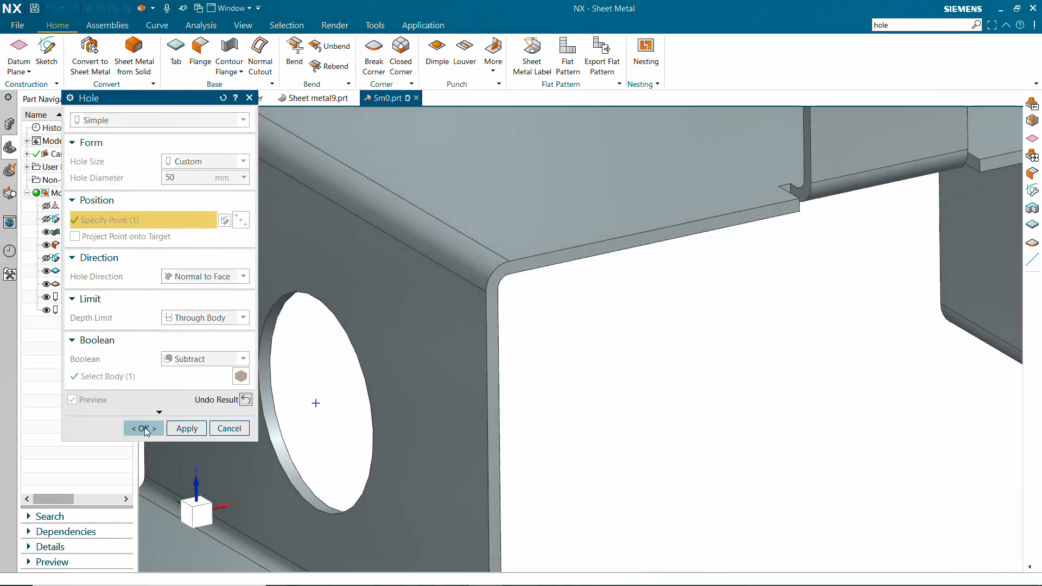
click(143, 428)
key(ctrl+f)
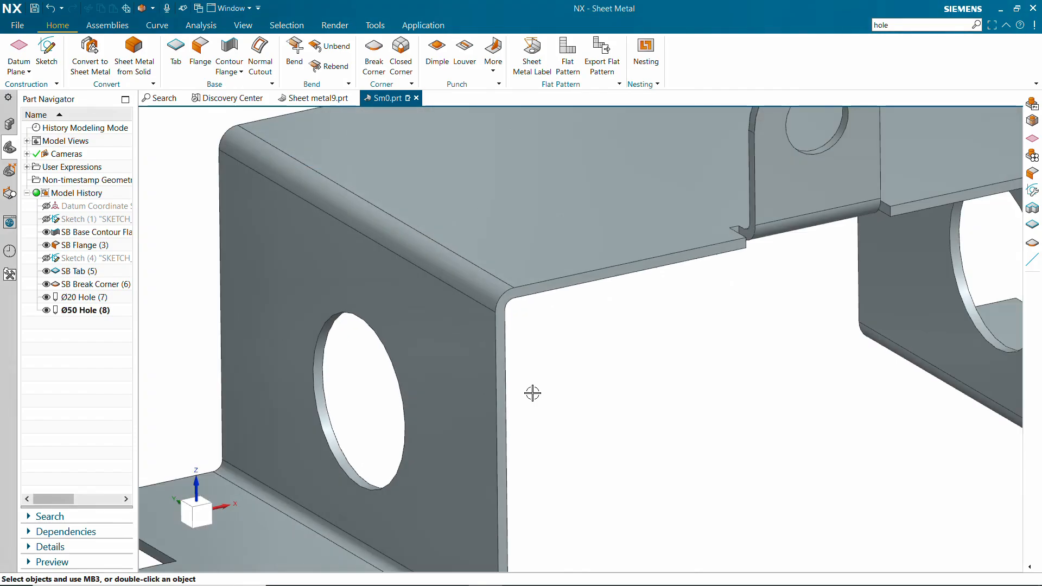